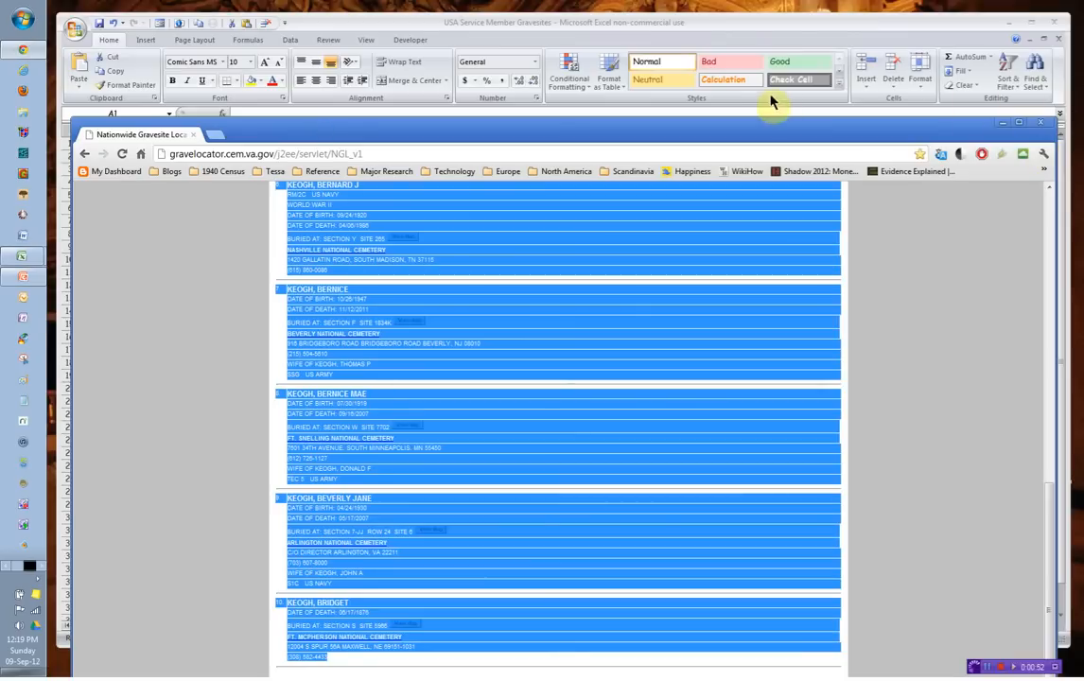
Step: Switch to the Excel workbook, paste the copied gravesite results as plain text at A1 of Sheet5, and autofit column A
{"action": "left_click", "coordinate": [662, 31]}
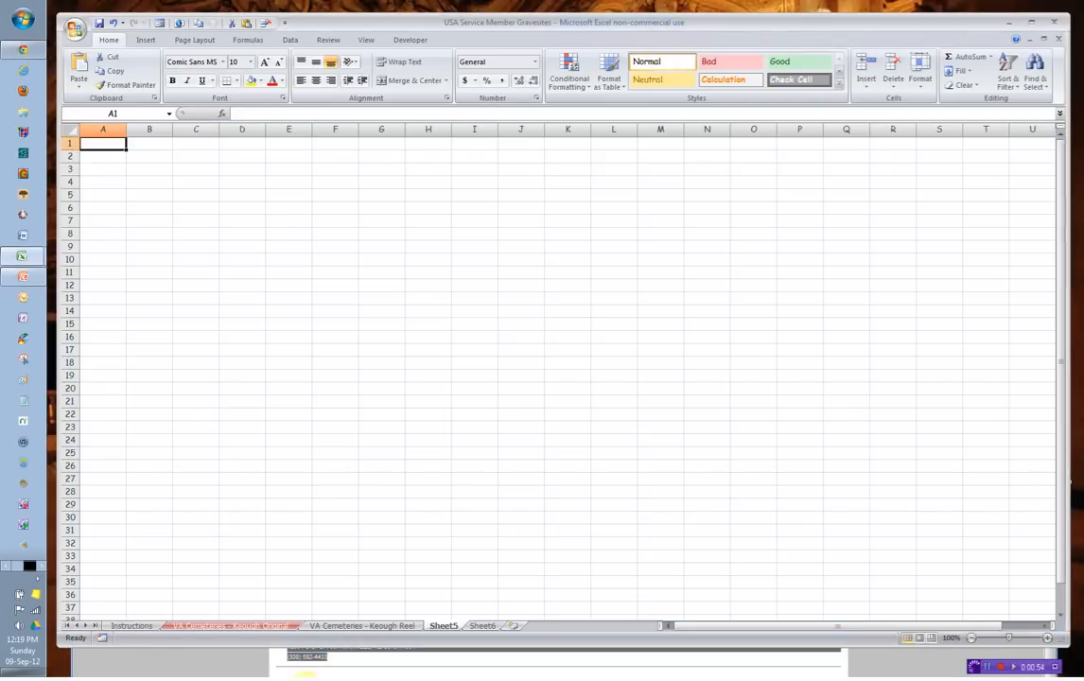
{"action": "right_click", "coordinate": [104, 143]}
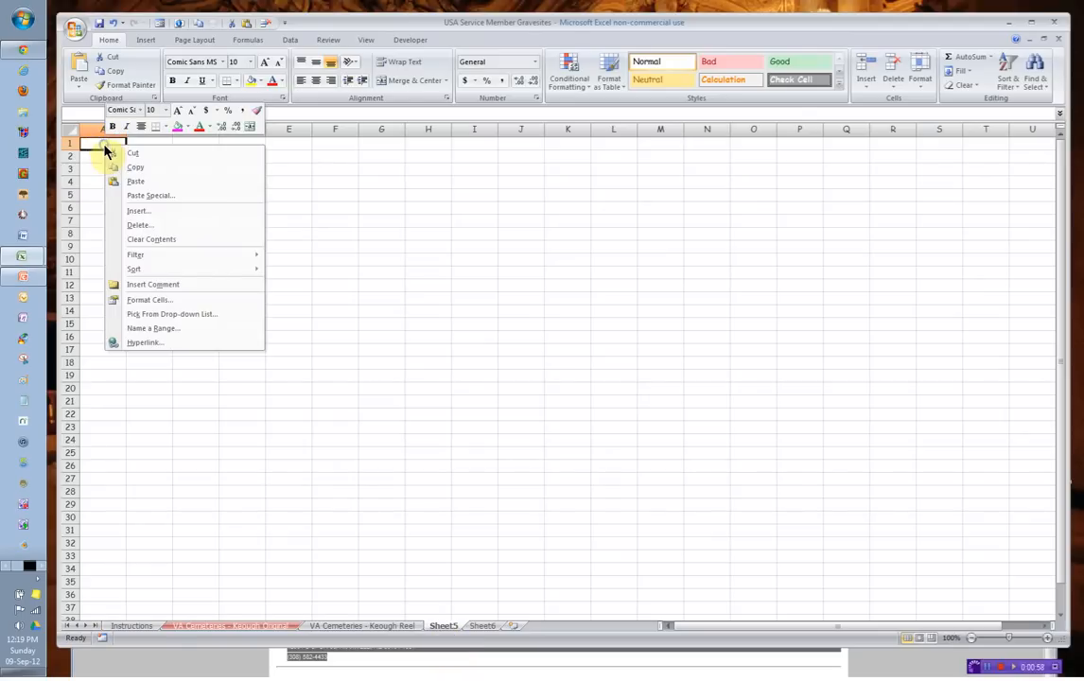
{"action": "left_click", "coordinate": [130, 194]}
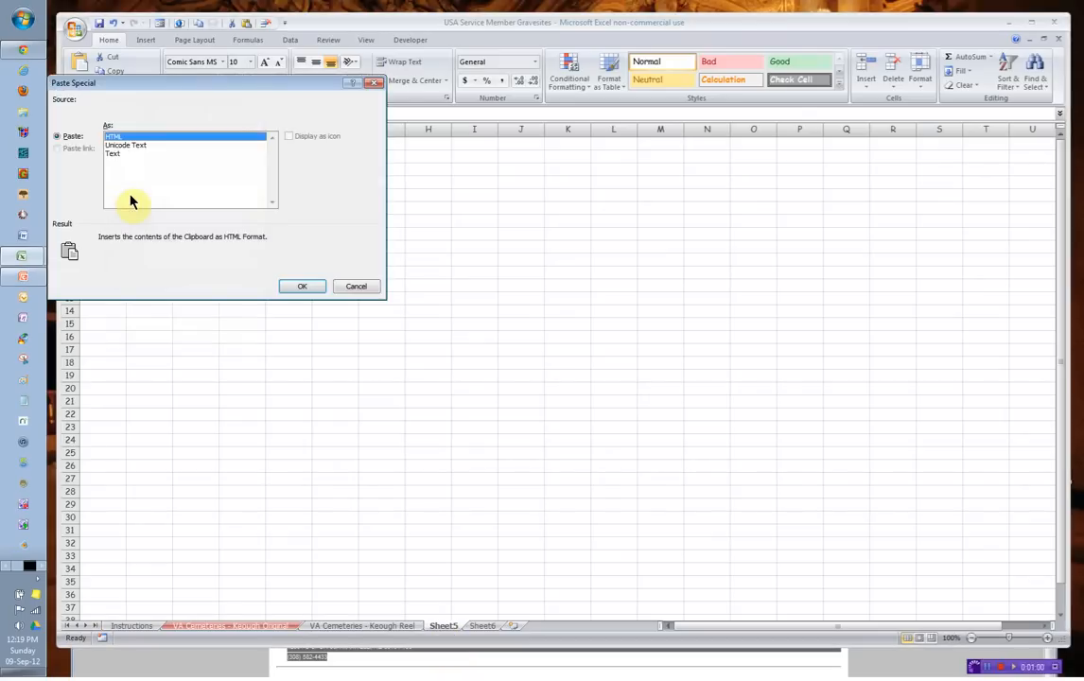
{"action": "left_click", "coordinate": [113, 154]}
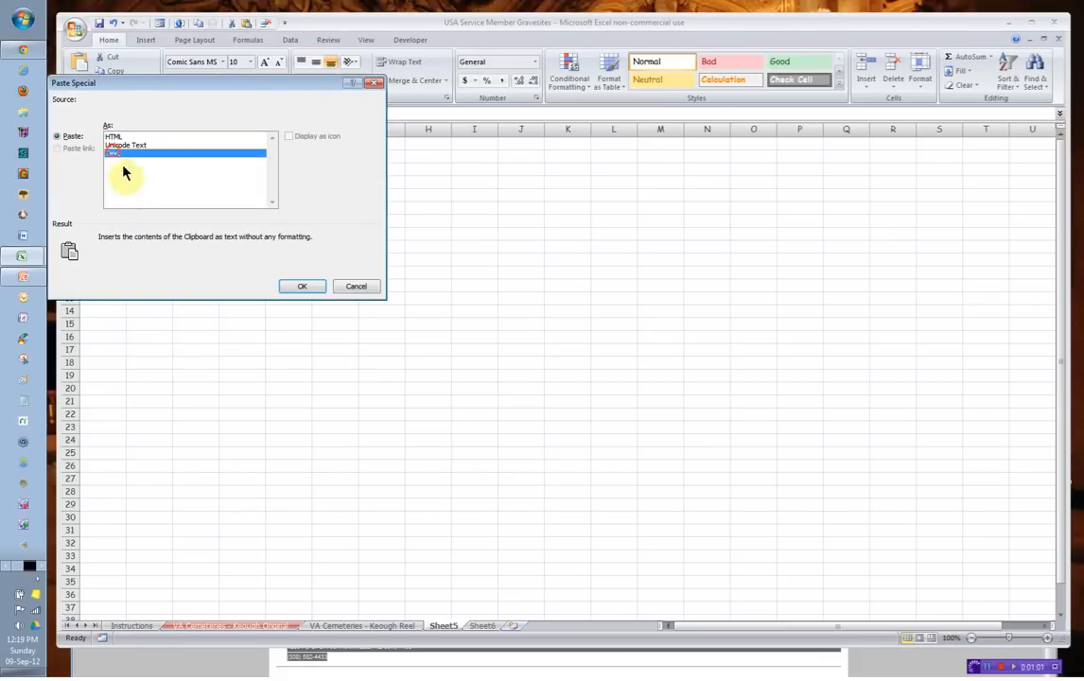
{"action": "left_click", "coordinate": [300, 286]}
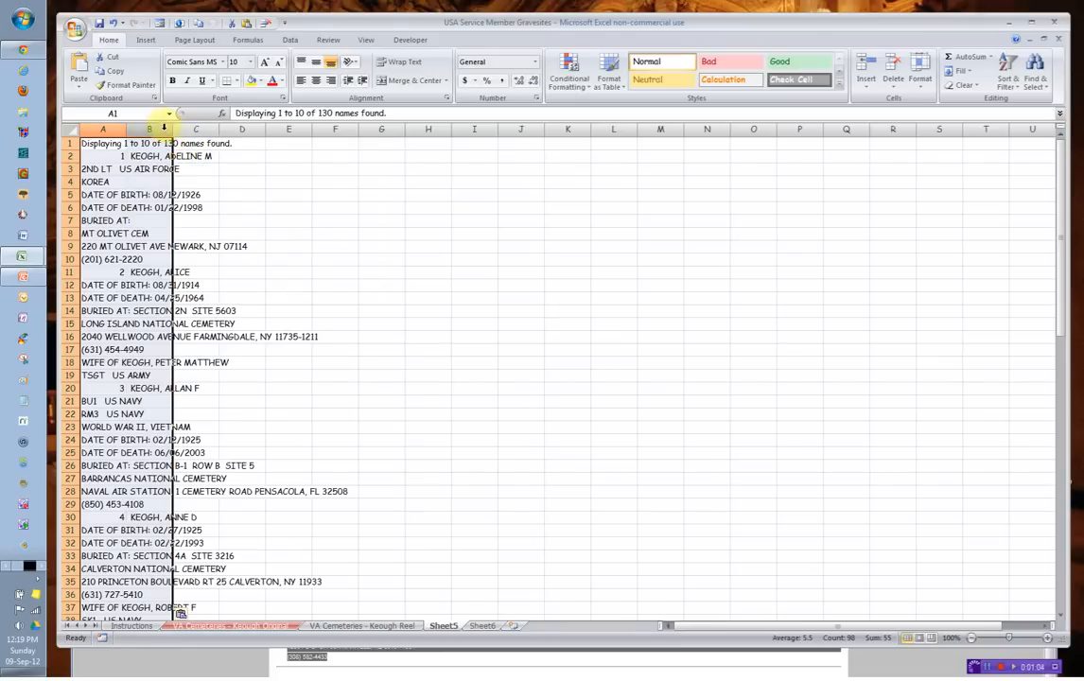
{"action": "double_click", "coordinate": [126, 129]}
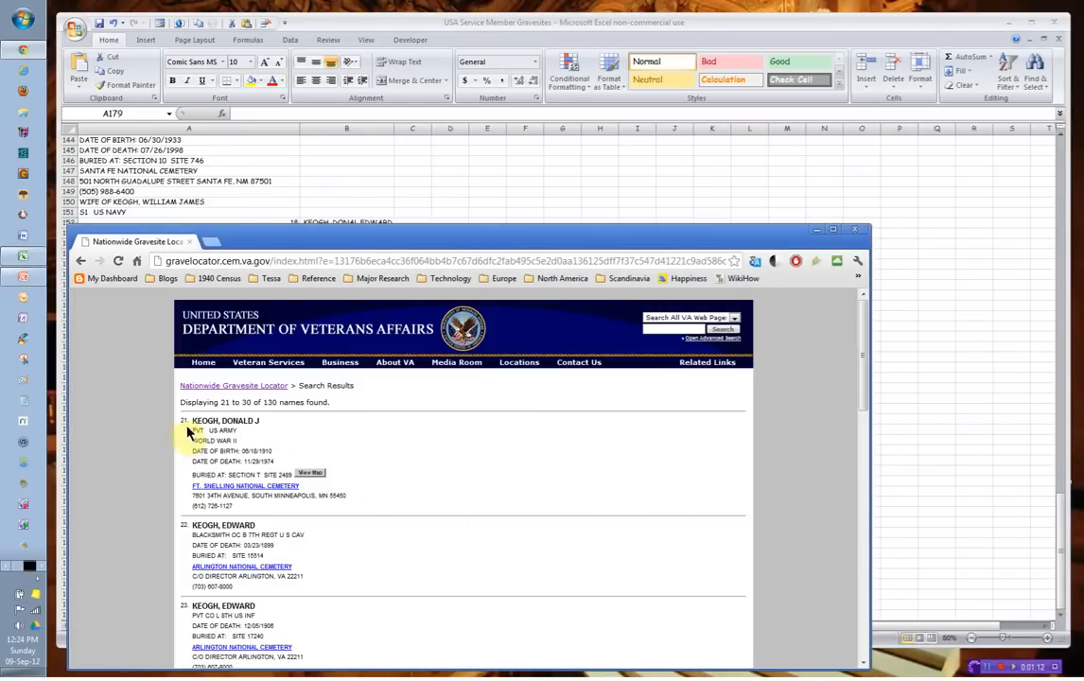
Step: Copy search results 21 to 30, including the 'Displaying 21 to 30' line, from the Nationwide Gravesite Locator page
{"action": "left_click_drag", "start_coordinate": [179, 402], "coordinate": [252, 561]}
{"action": "right_click", "coordinate": [389, 535]}
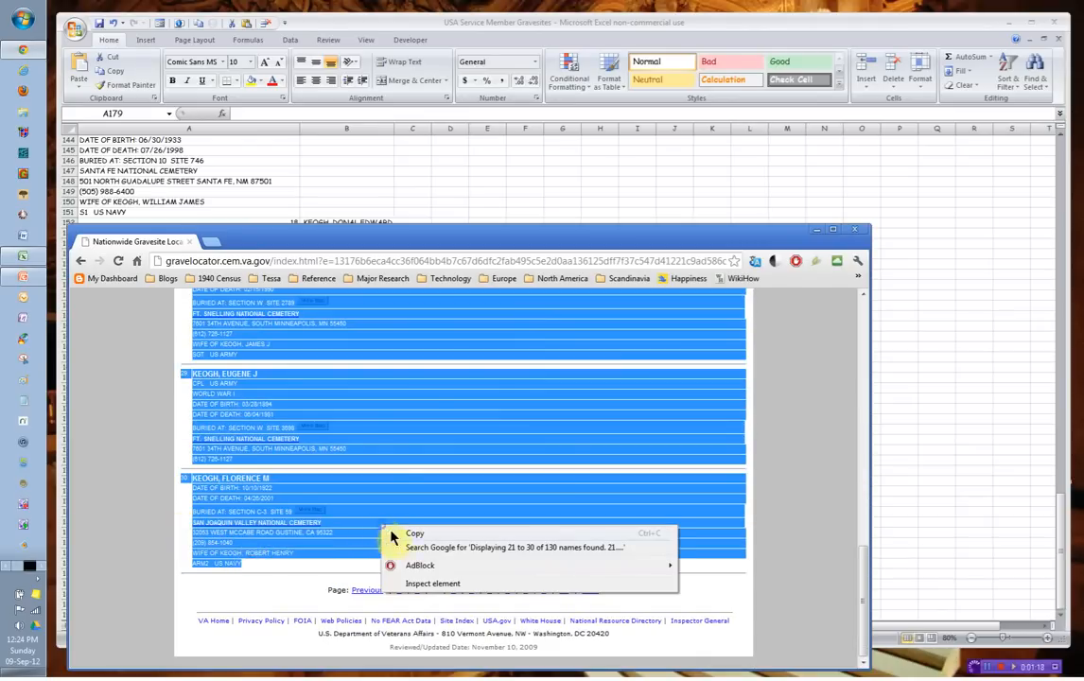
{"action": "left_click", "coordinate": [417, 536]}
Step: Switch to Excel, paste the copied results as plain text at A179 of Sheet5, and check the pasted block down to its end
{"action": "left_click", "coordinate": [605, 210]}
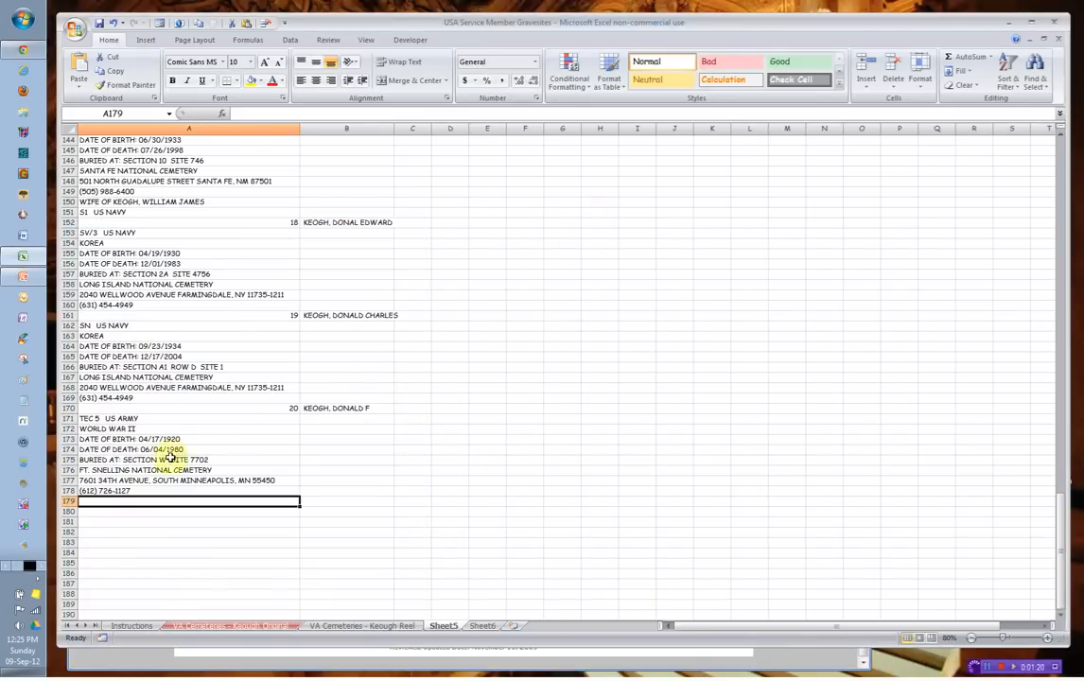
{"action": "right_click", "coordinate": [89, 502]}
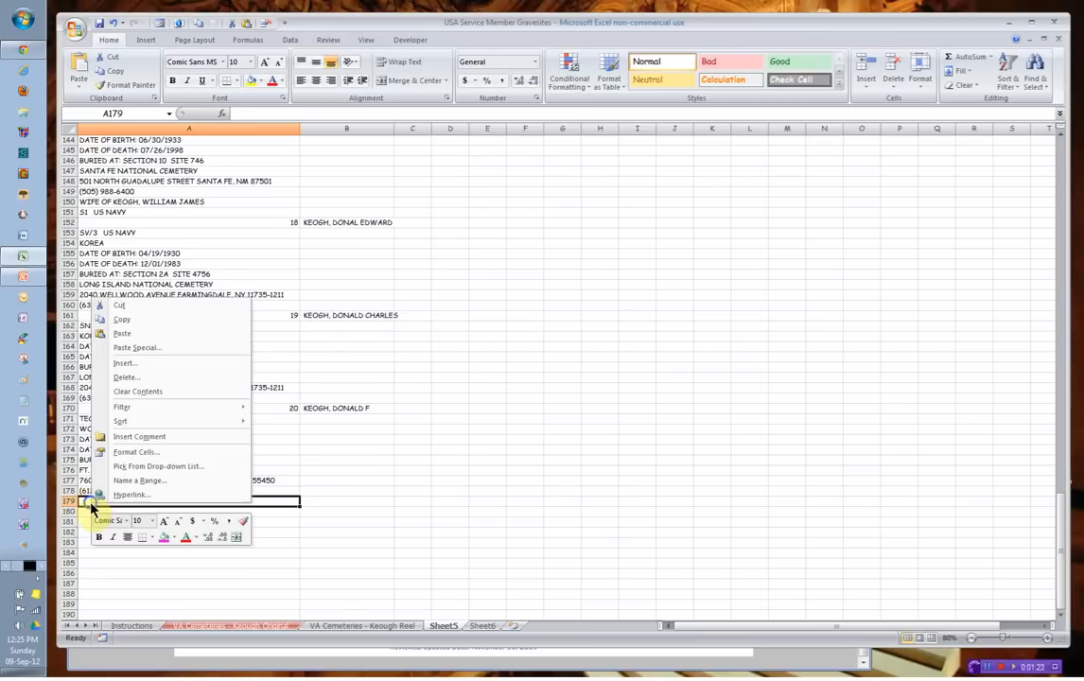
{"action": "left_click", "coordinate": [125, 350]}
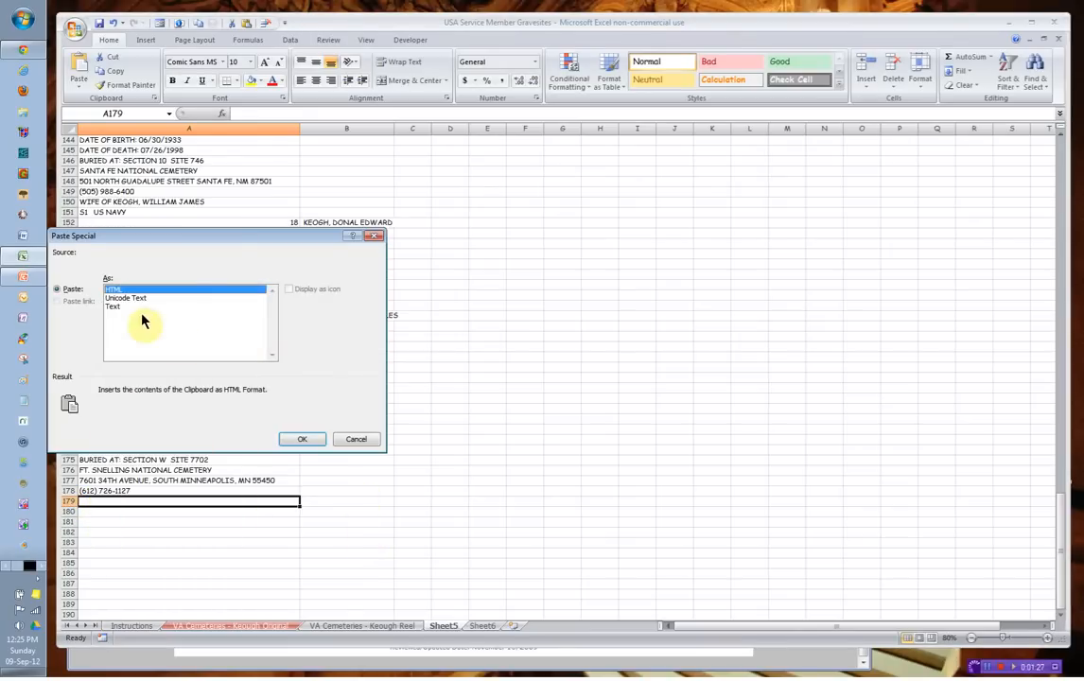
{"action": "left_click", "coordinate": [114, 306]}
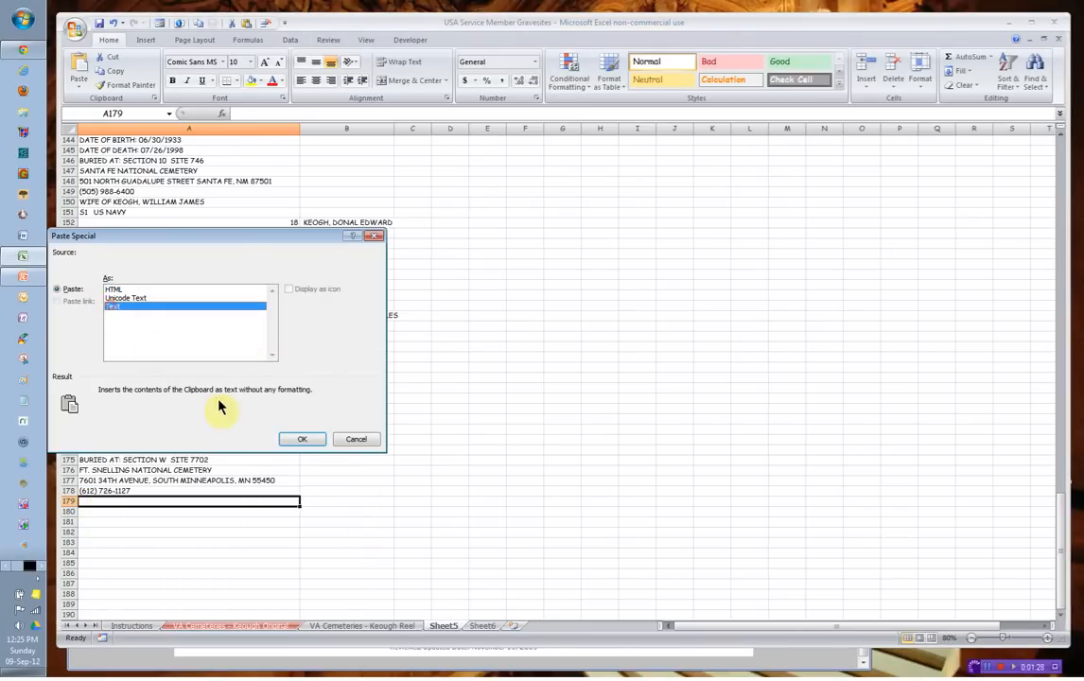
{"action": "left_click", "coordinate": [299, 441]}
{"action": "scroll", "coordinate": [472, 477], "scroll_direction": "down", "scroll_amount": 6}
{"action": "scroll", "coordinate": [472, 475], "scroll_direction": "down", "scroll_amount": 14}
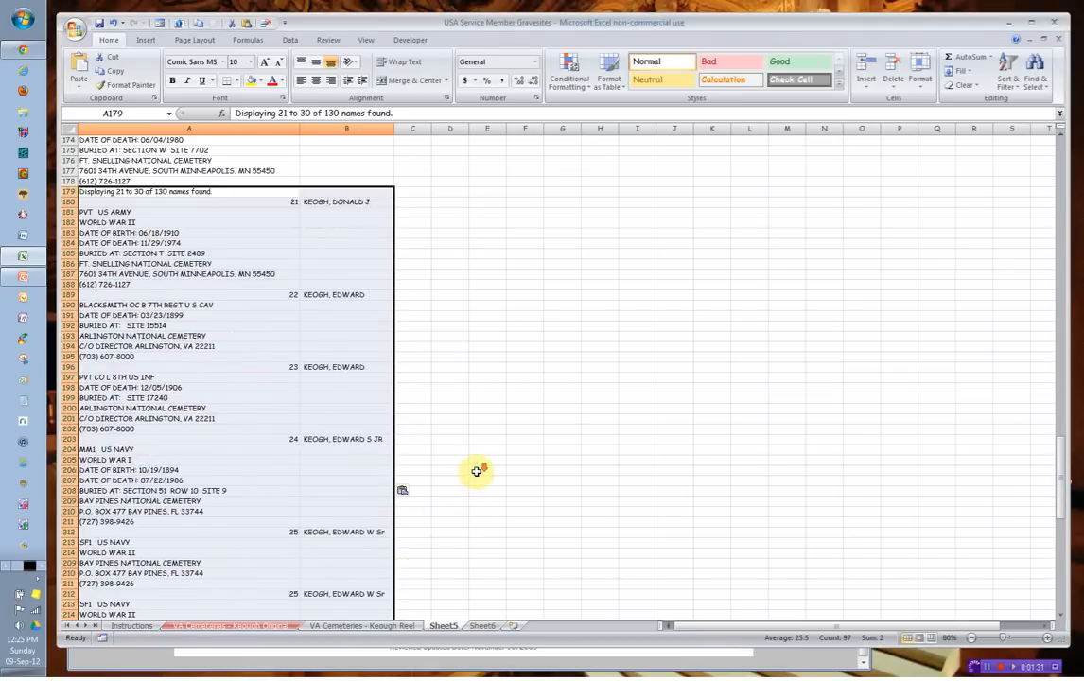
{"action": "scroll", "coordinate": [477, 473], "scroll_direction": "down", "scroll_amount": 8}
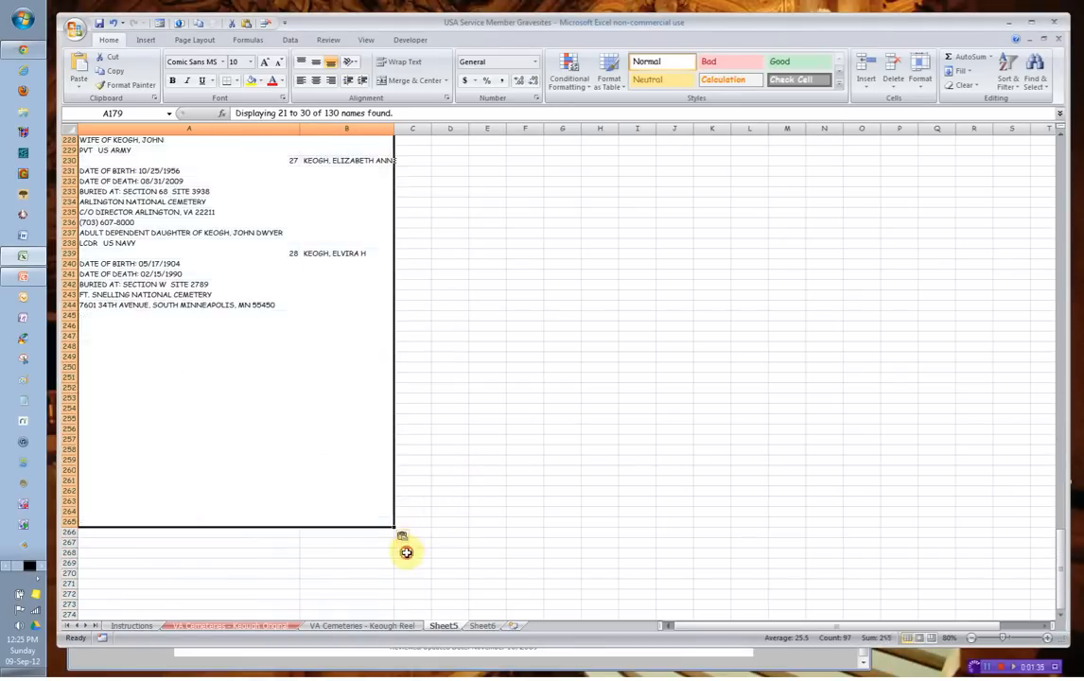
{"action": "left_click", "coordinate": [411, 553]}
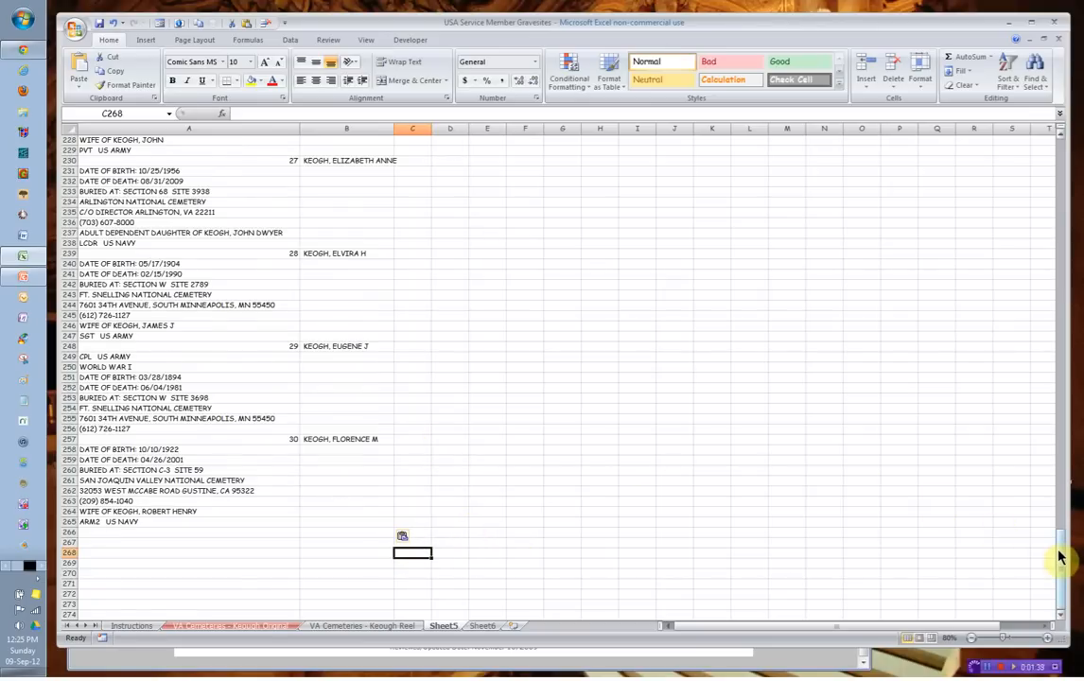
Step: Copy the first record's details in A3:A10 and paste them transposed across row 2, starting at C2
{"action": "left_click_drag", "start_coordinate": [1059, 557], "coordinate": [1063, 124]}
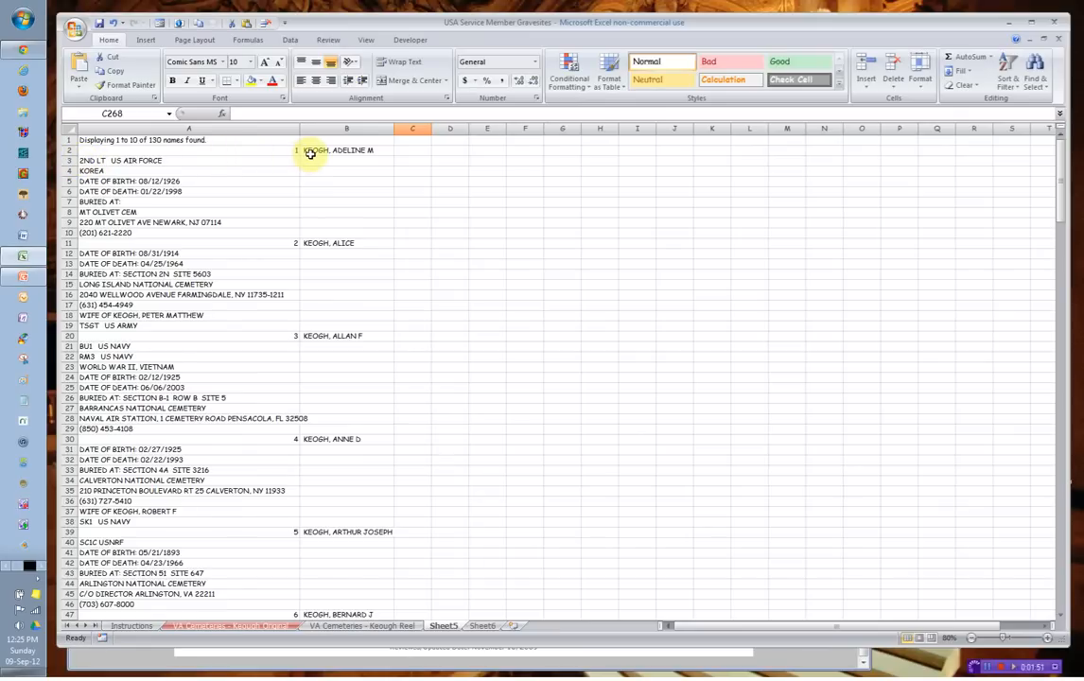
{"action": "left_click_drag", "start_coordinate": [83, 159], "coordinate": [83, 232]}
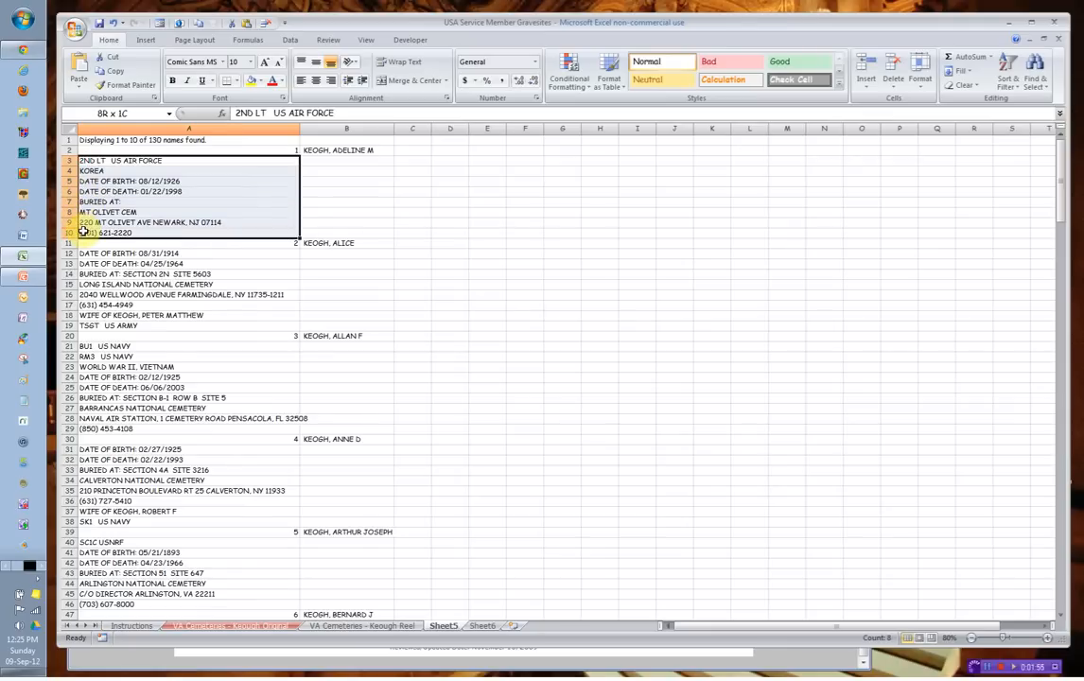
{"action": "right_click", "coordinate": [134, 225]}
{"action": "left_click", "coordinate": [160, 250]}
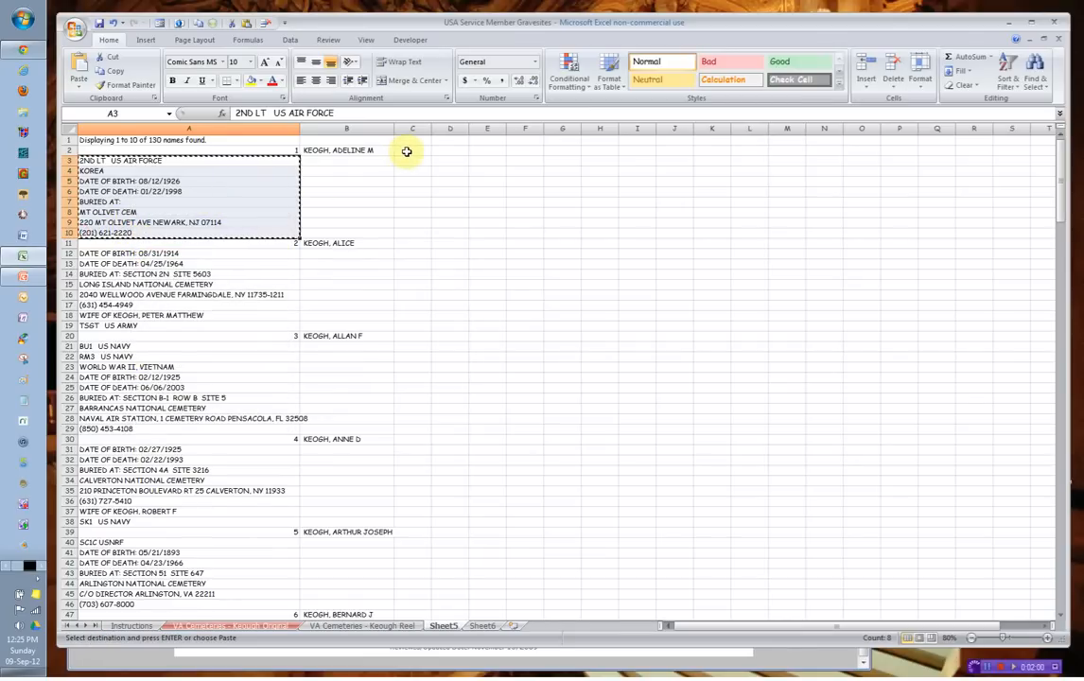
{"action": "left_click", "coordinate": [406, 152]}
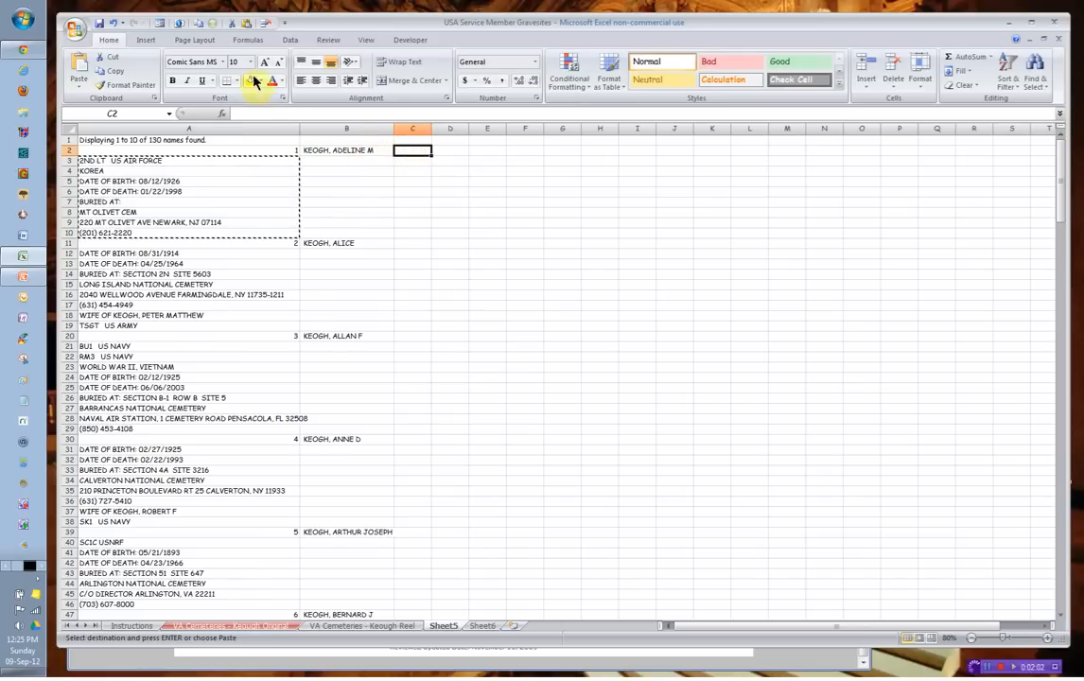
{"action": "left_click", "coordinate": [211, 23]}
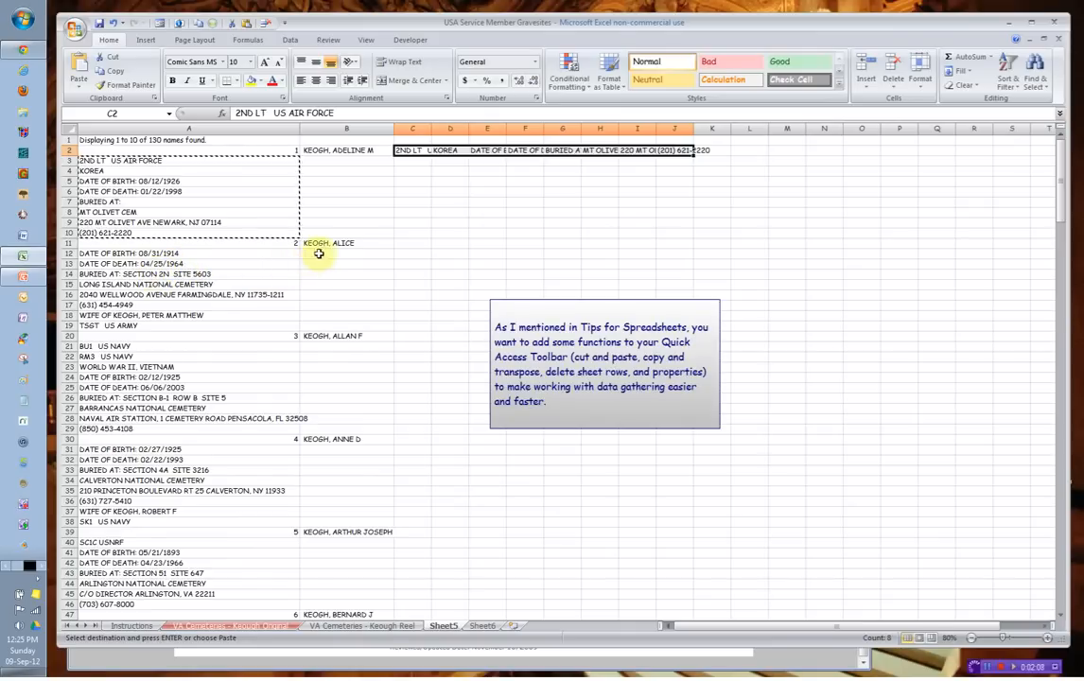
Step: Copy the second record's details in A12:A19 and paste them transposed across row 11, starting at E11 under the date of birth column
{"action": "left_click_drag", "start_coordinate": [99, 253], "coordinate": [100, 320]}
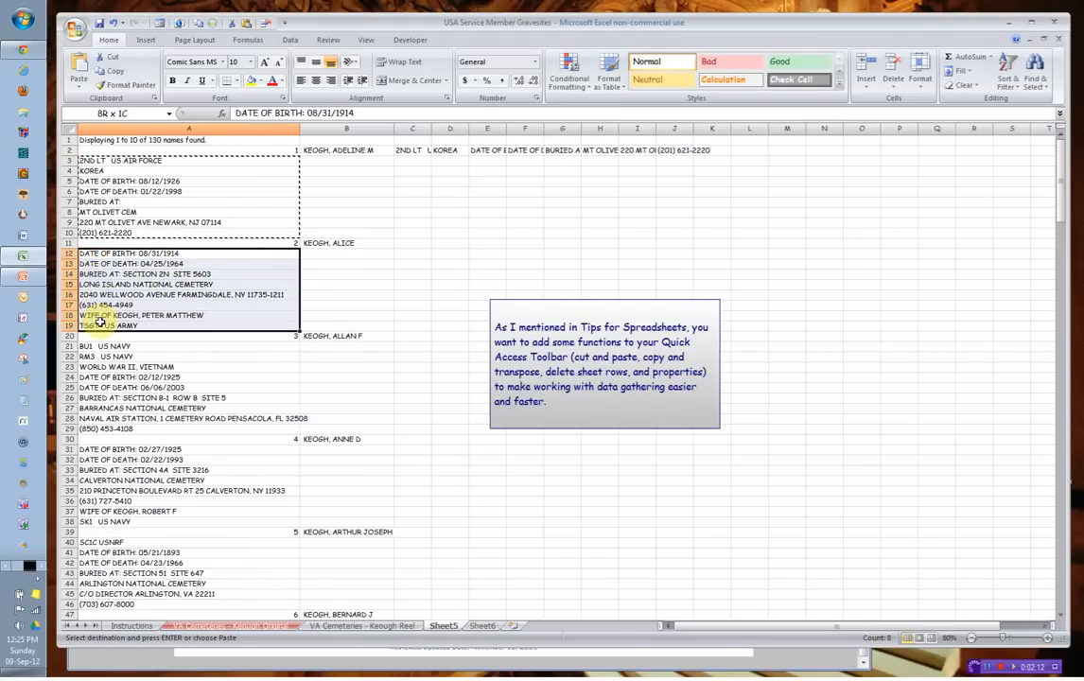
{"action": "right_click", "coordinate": [142, 297]}
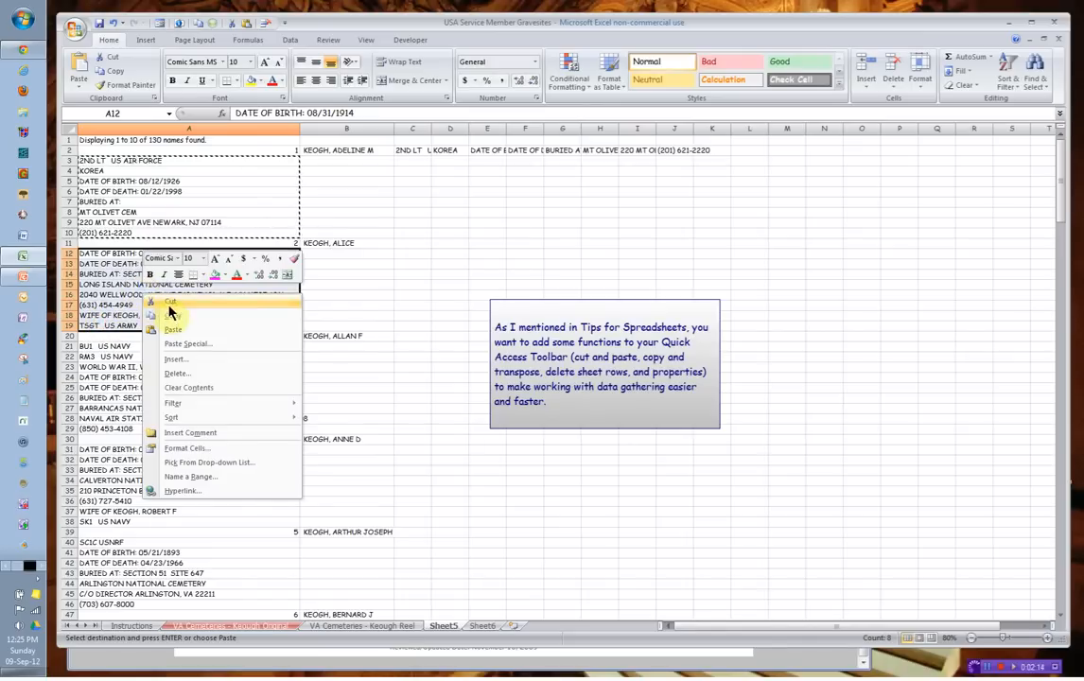
{"action": "left_click", "coordinate": [171, 315]}
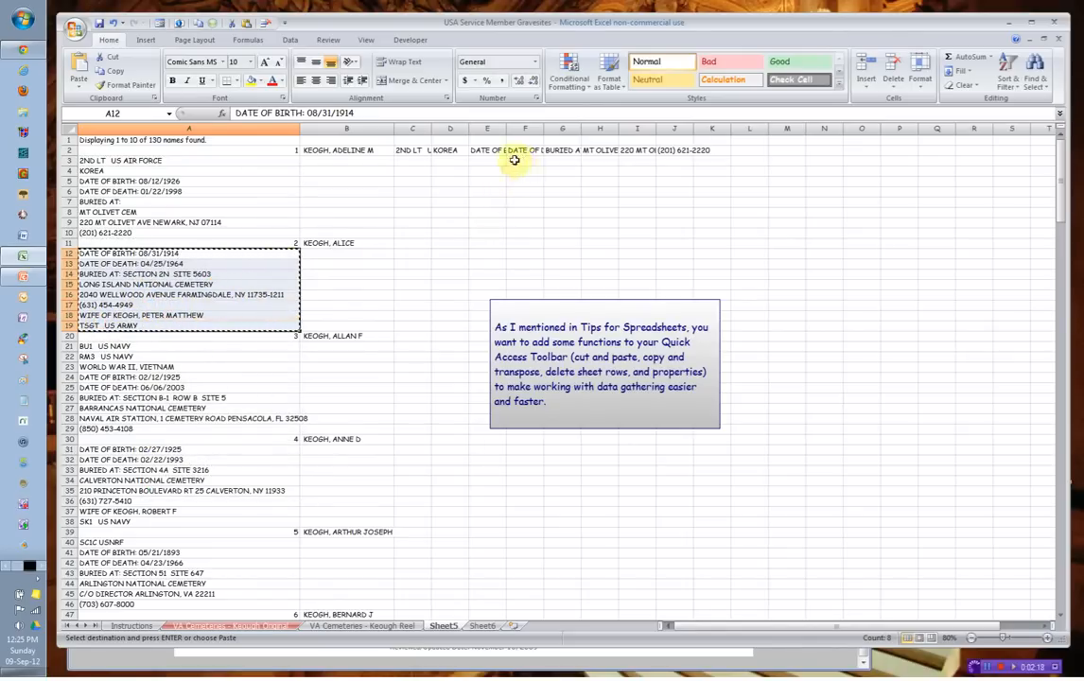
{"action": "left_click", "coordinate": [483, 242]}
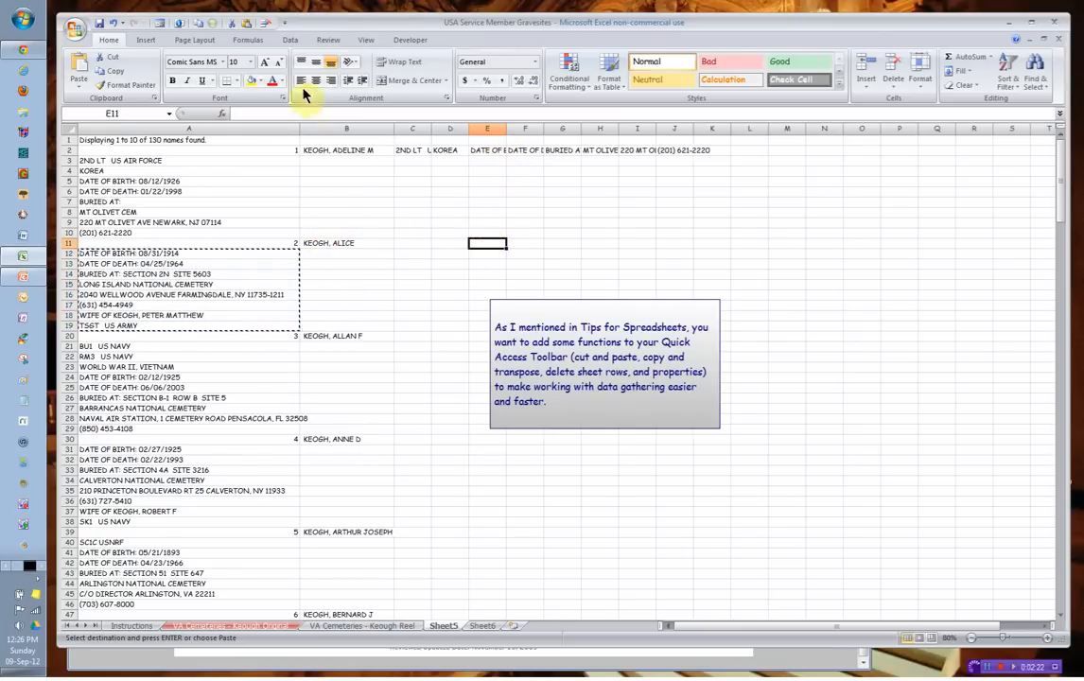
{"action": "left_click", "coordinate": [214, 23]}
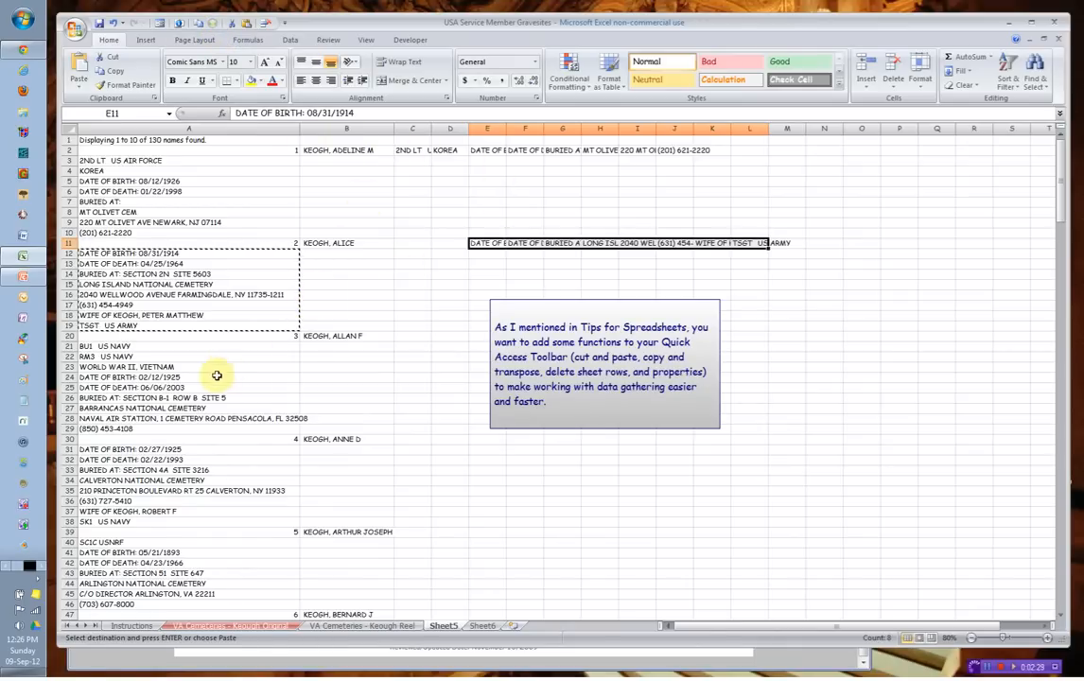
Step: Copy the third record's details in A22:A29 and paste them transposed across row 20, starting at C20
{"action": "left_click_drag", "start_coordinate": [96, 358], "coordinate": [90, 426]}
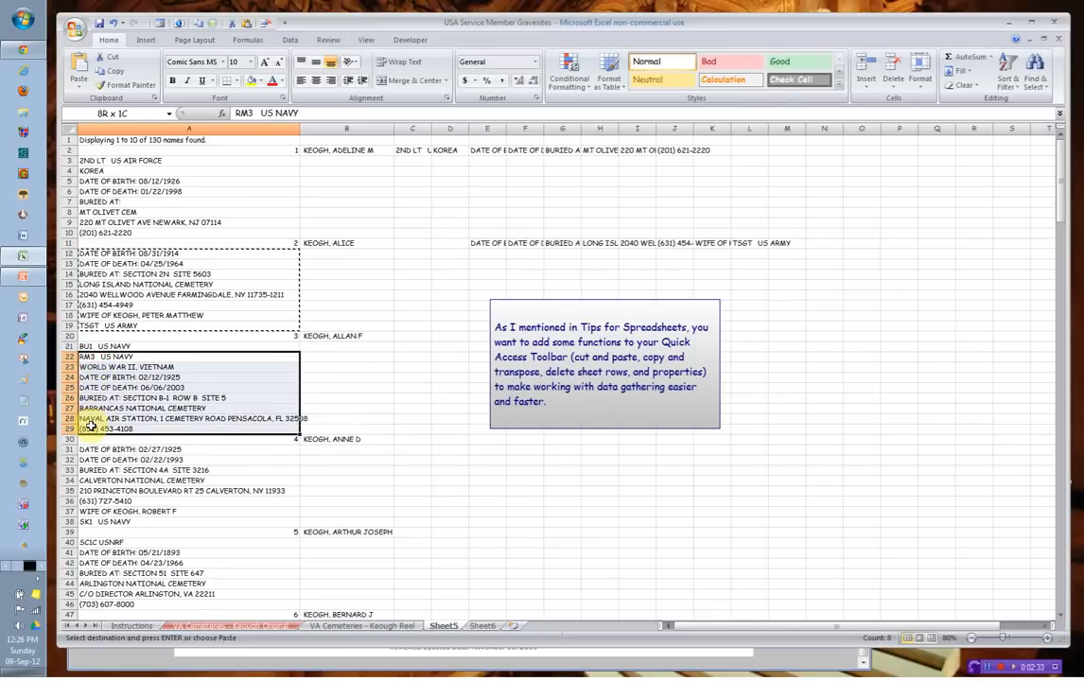
{"action": "right_click", "coordinate": [128, 399]}
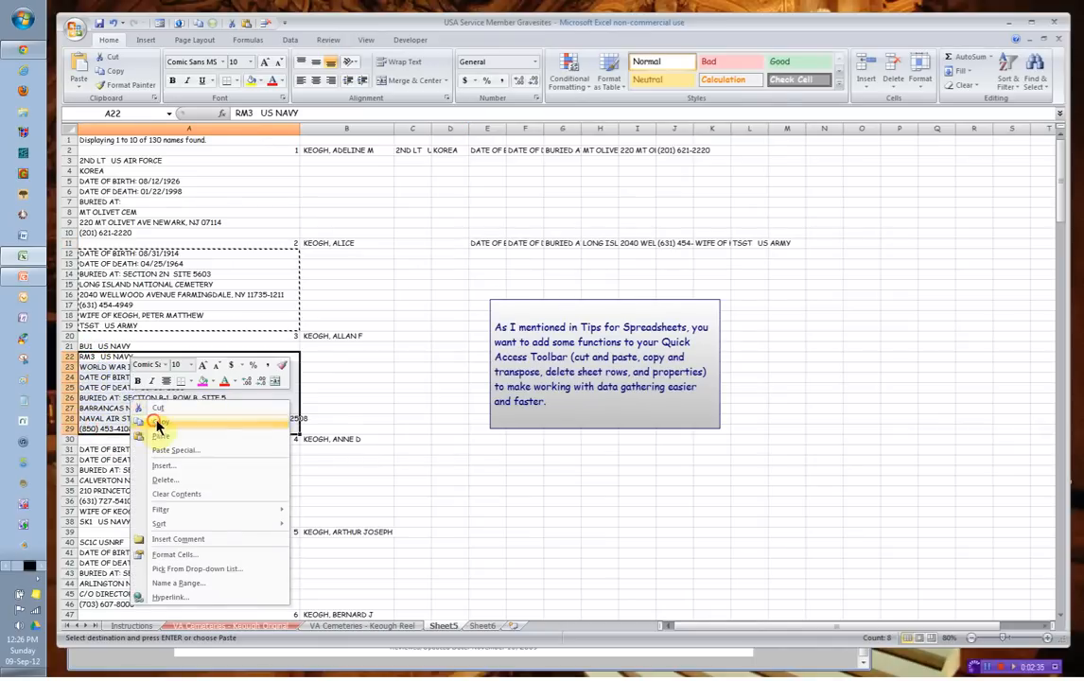
{"action": "left_click", "coordinate": [156, 423]}
{"action": "left_click", "coordinate": [405, 335]}
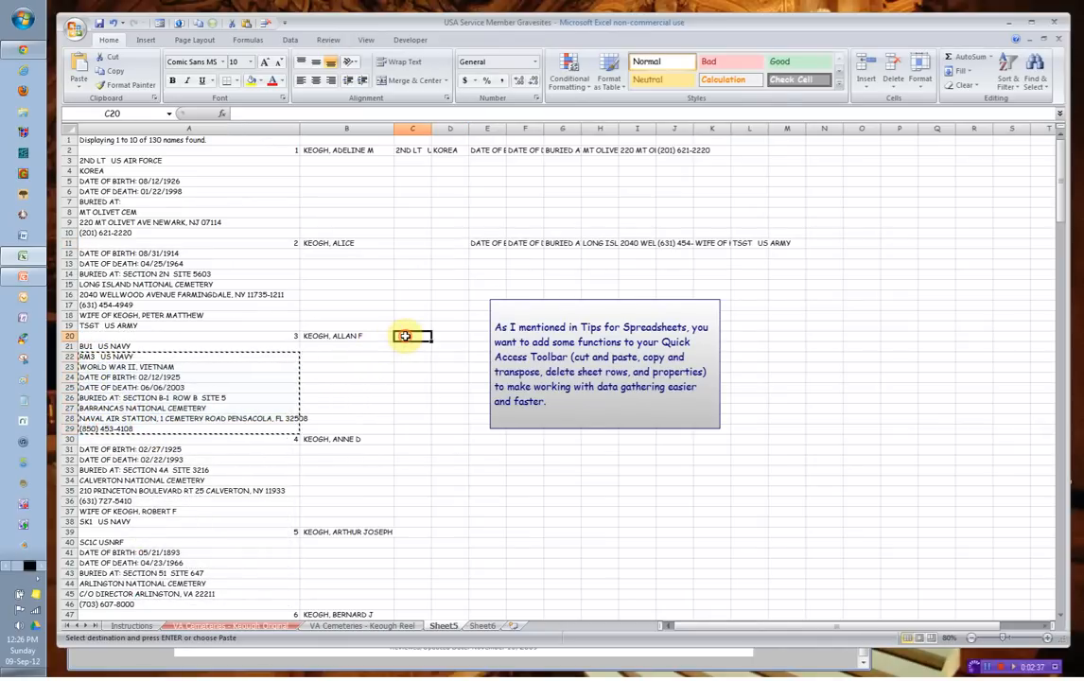
{"action": "right_click", "coordinate": [405, 336]}
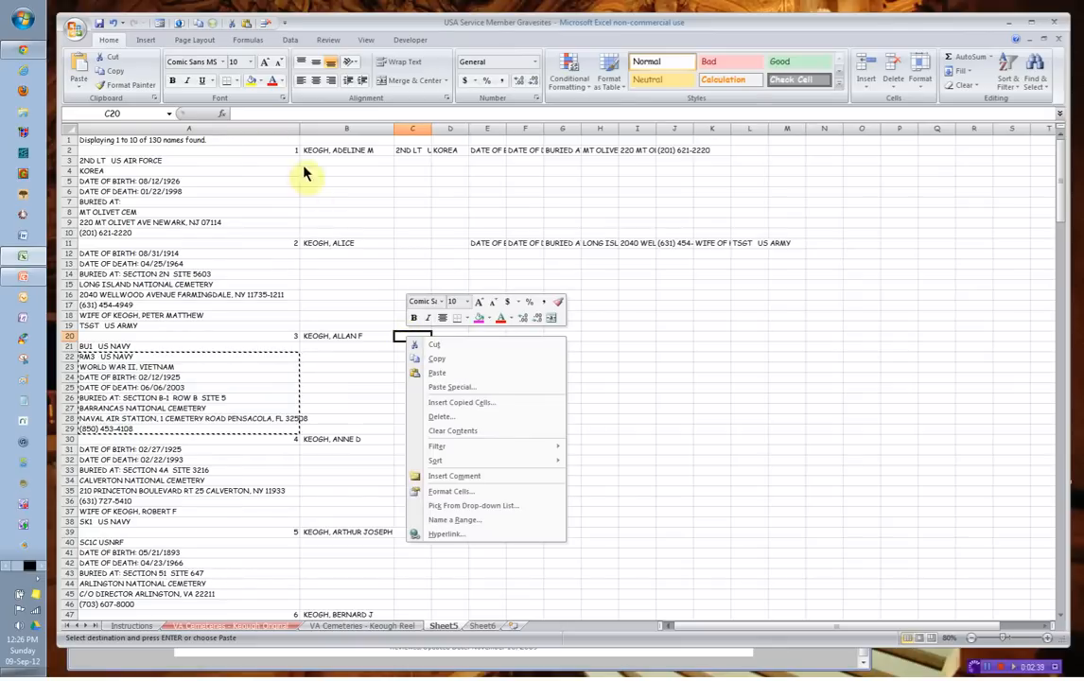
{"action": "left_click", "coordinate": [213, 26]}
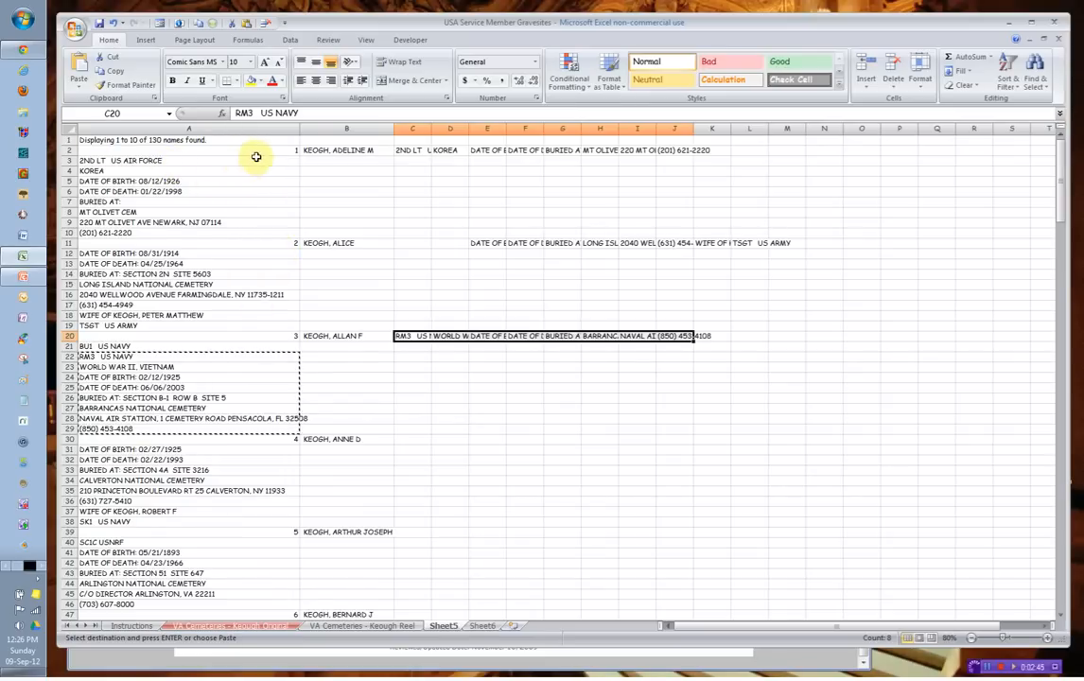
Step: Autofit the width of all columns in Sheet5 and enter the column header Name in B1
{"action": "left_click", "coordinate": [69, 129]}
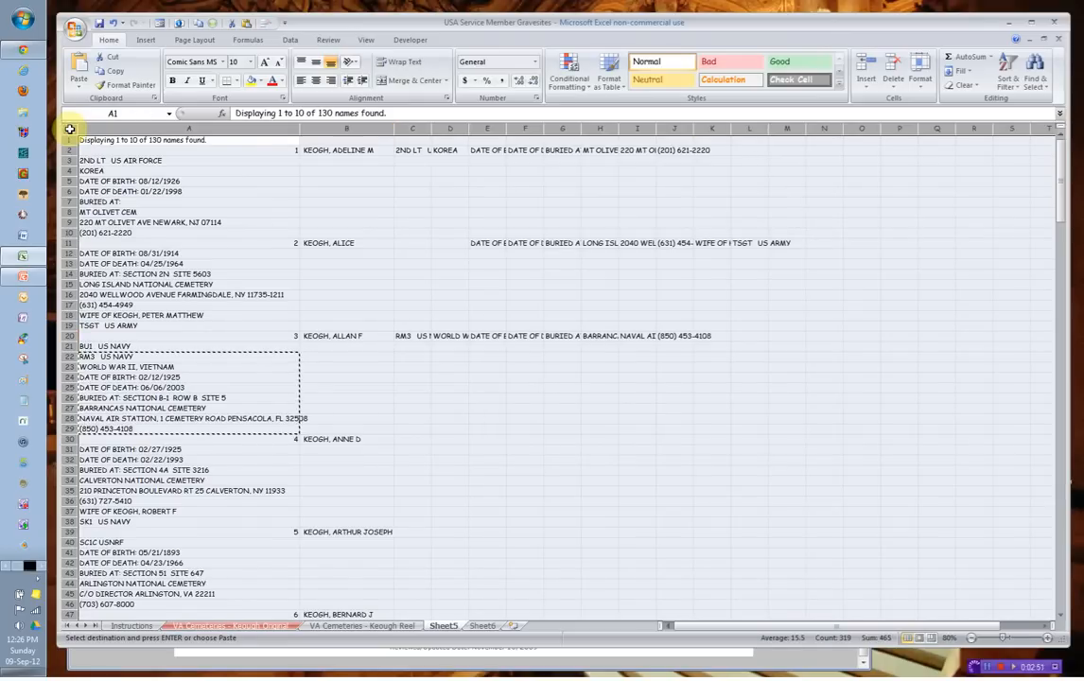
{"action": "double_click", "coordinate": [299, 131]}
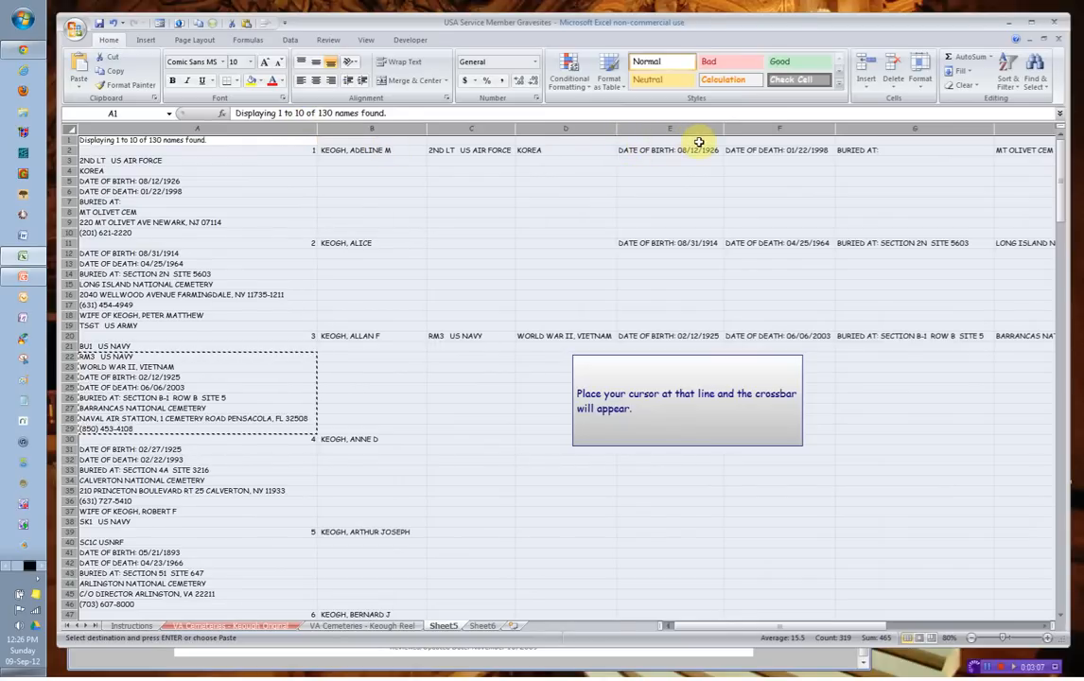
{"action": "left_click", "coordinate": [342, 140]}
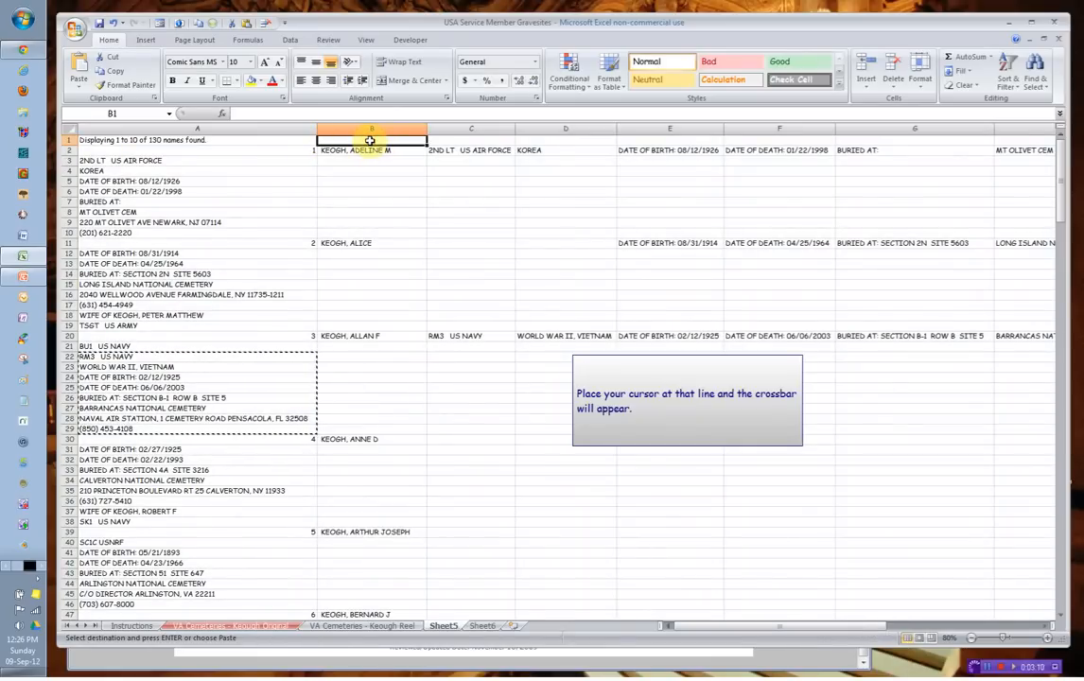
{"action": "type", "text": "Nam"}
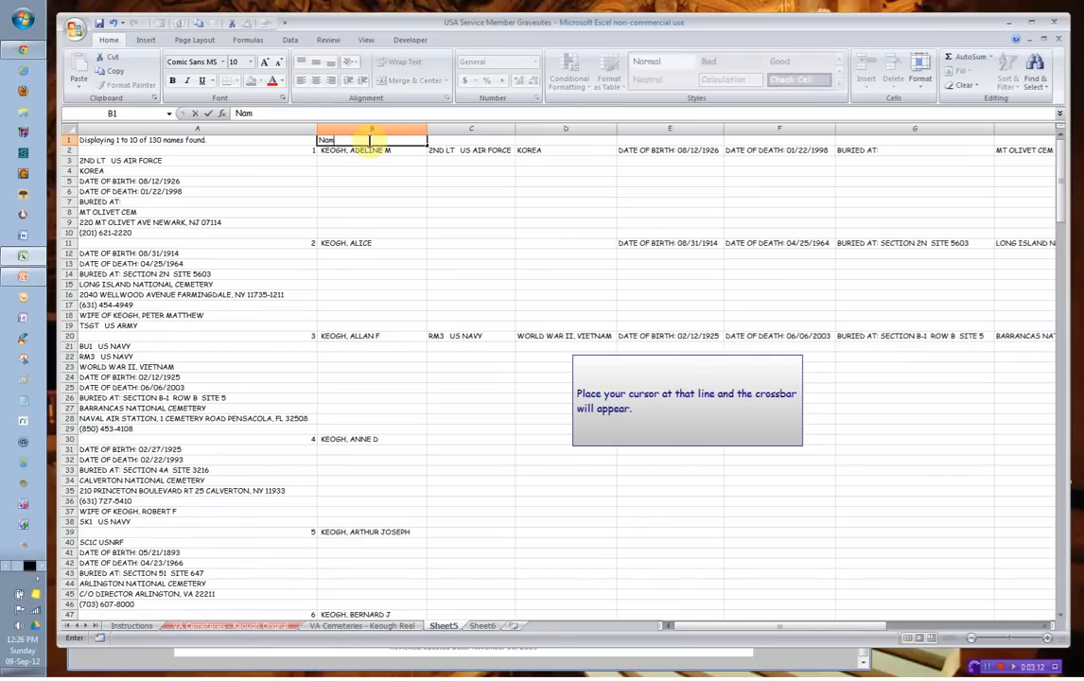
{"action": "type", "text": "e"}
{"action": "key", "text": "Tab"}
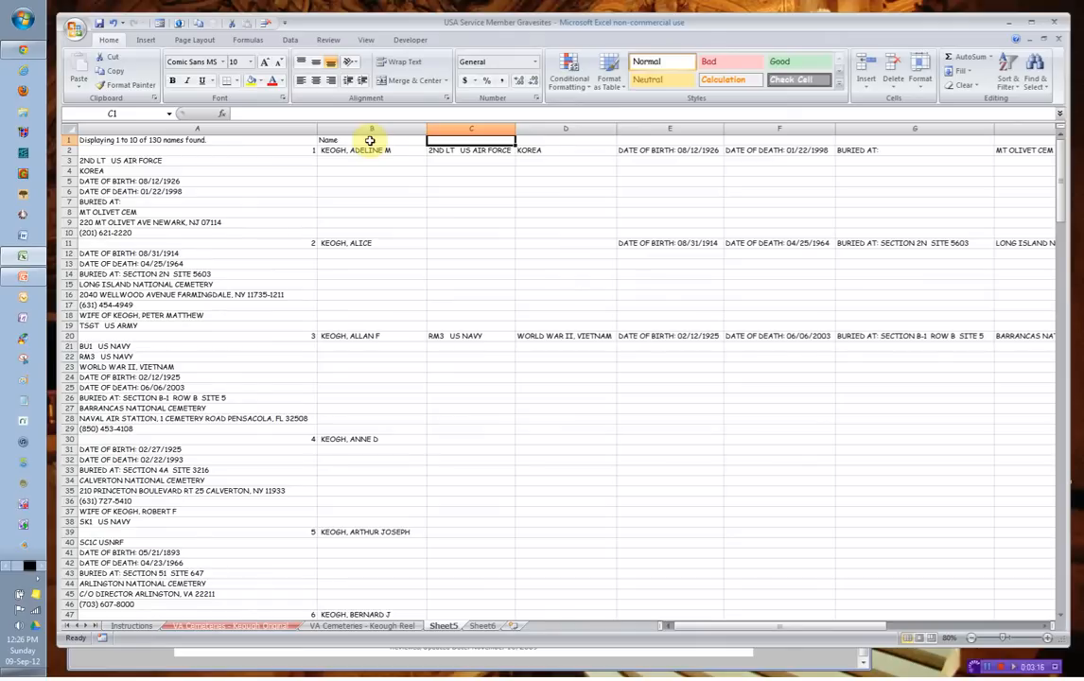
Step: Copy the column headers from Service Rank & Branch through Veteran's Rank & Service (D1:M1) in the VA Cemeteries - Keough Reel sheet
{"action": "left_click", "coordinate": [249, 626]}
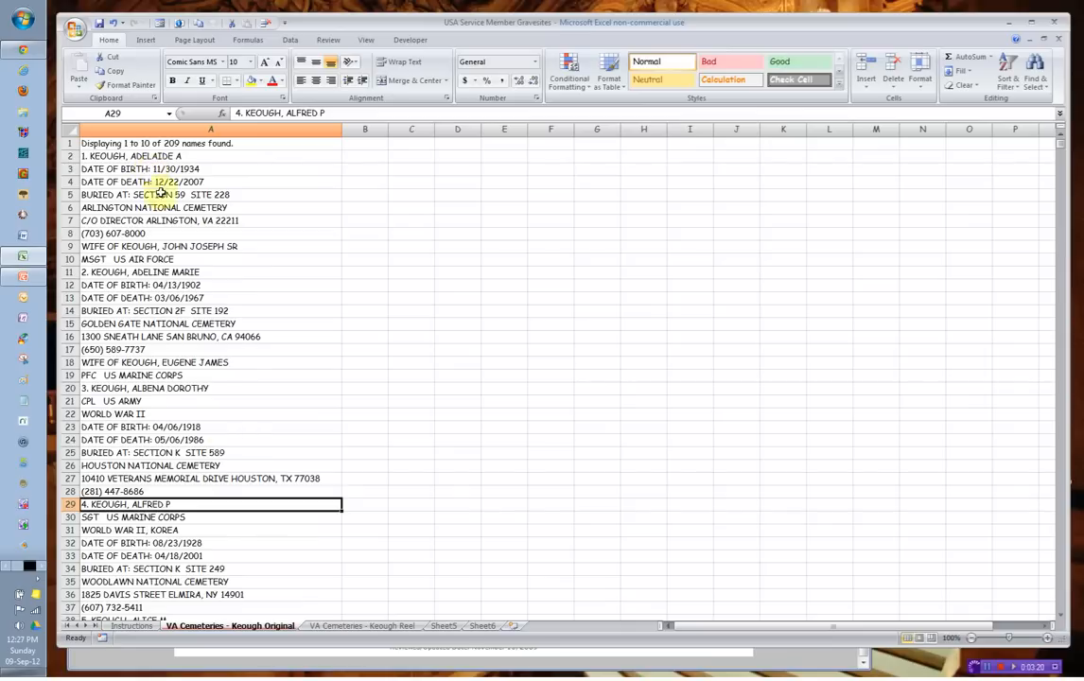
{"action": "left_click", "coordinate": [364, 626]}
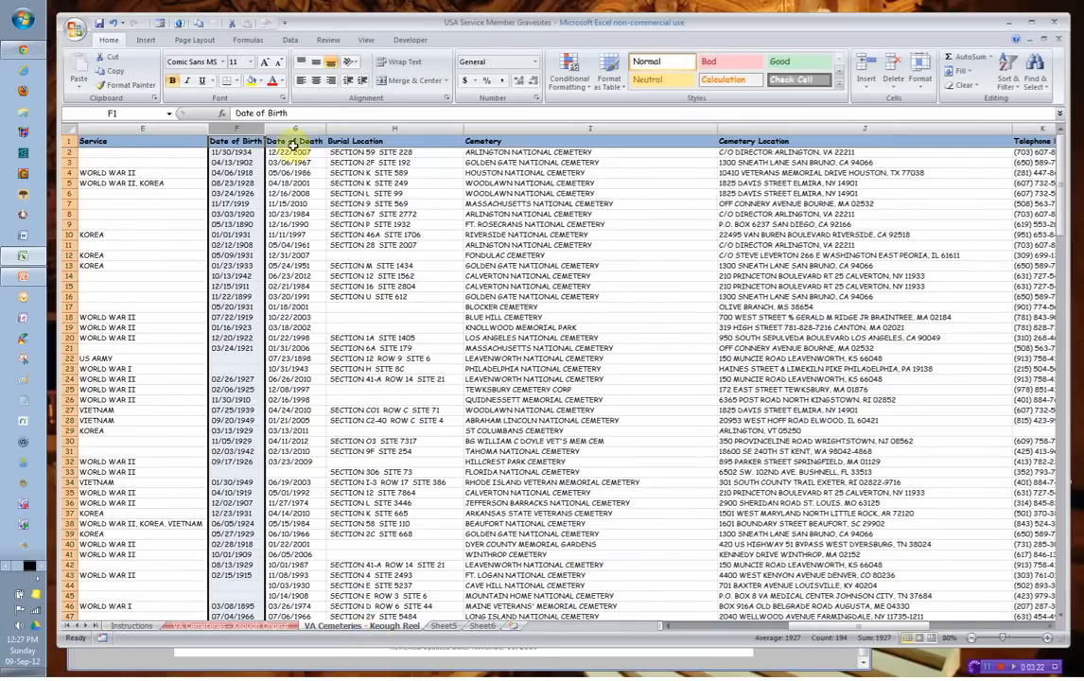
{"action": "left_click", "coordinate": [799, 625]}
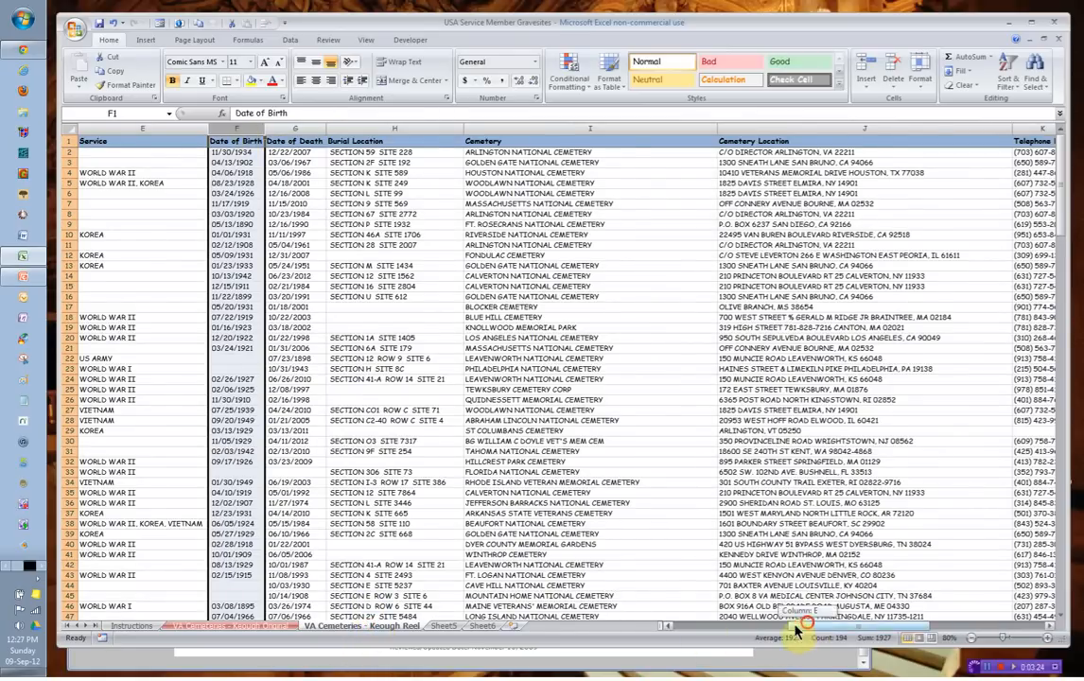
{"action": "left_click_drag", "start_coordinate": [799, 625], "coordinate": [685, 626]}
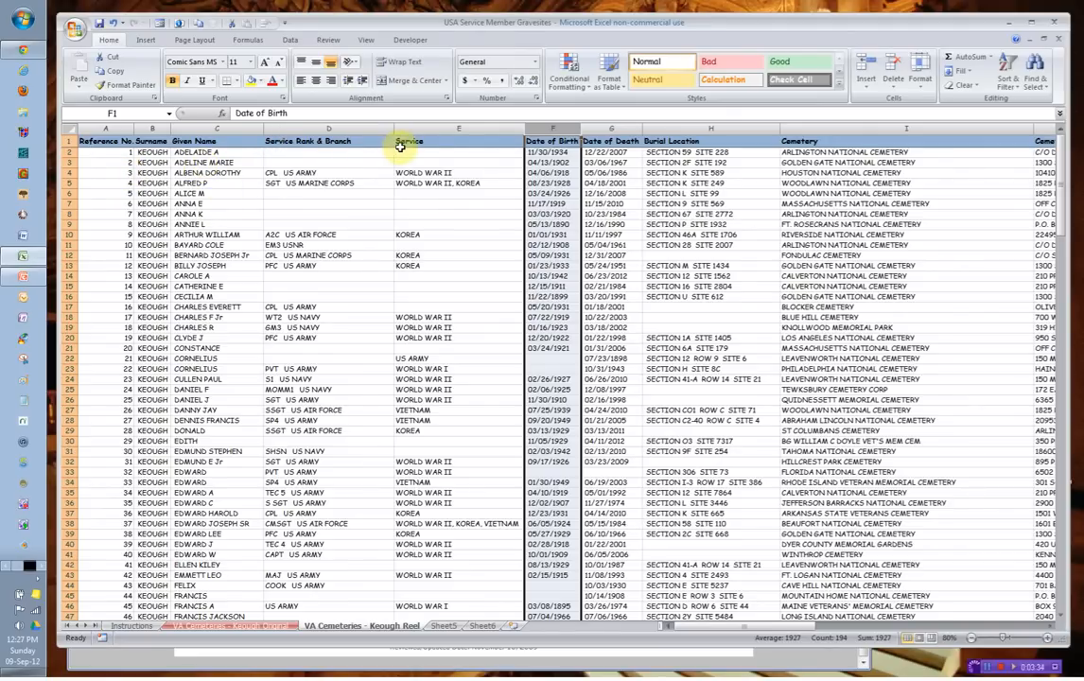
{"action": "left_click", "coordinate": [307, 142]}
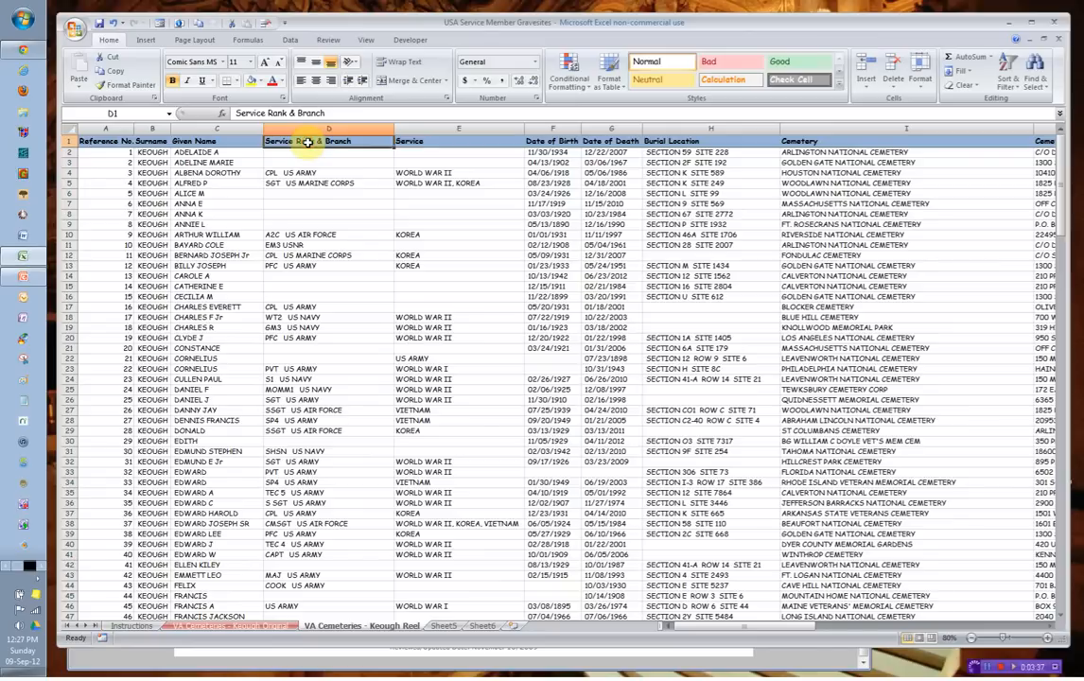
{"action": "key", "text": "shift+Right"}
{"action": "key", "text": "shift+Right"}
{"action": "key", "text": "shift+Right"}
{"action": "key", "text": "shift+Right"}
{"action": "key", "text": "shift+Right"}
{"action": "key", "text": "shift+Right"}
{"action": "key", "text": "shift+Right"}
{"action": "key", "text": "shift+Right"}
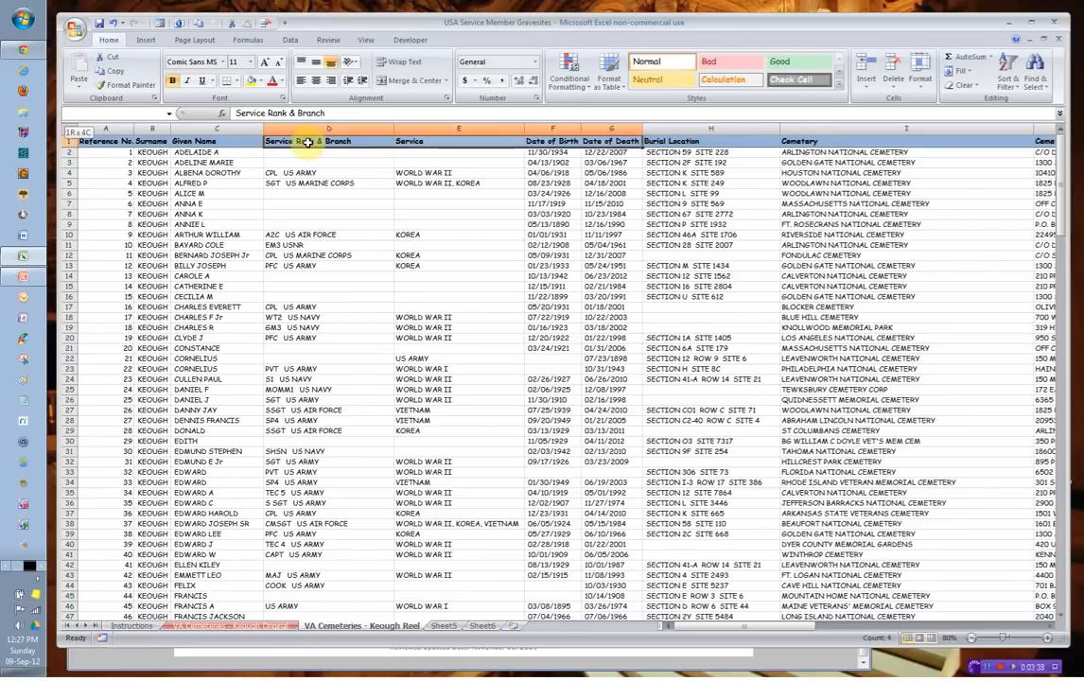
{"action": "key", "text": "shift+Right"}
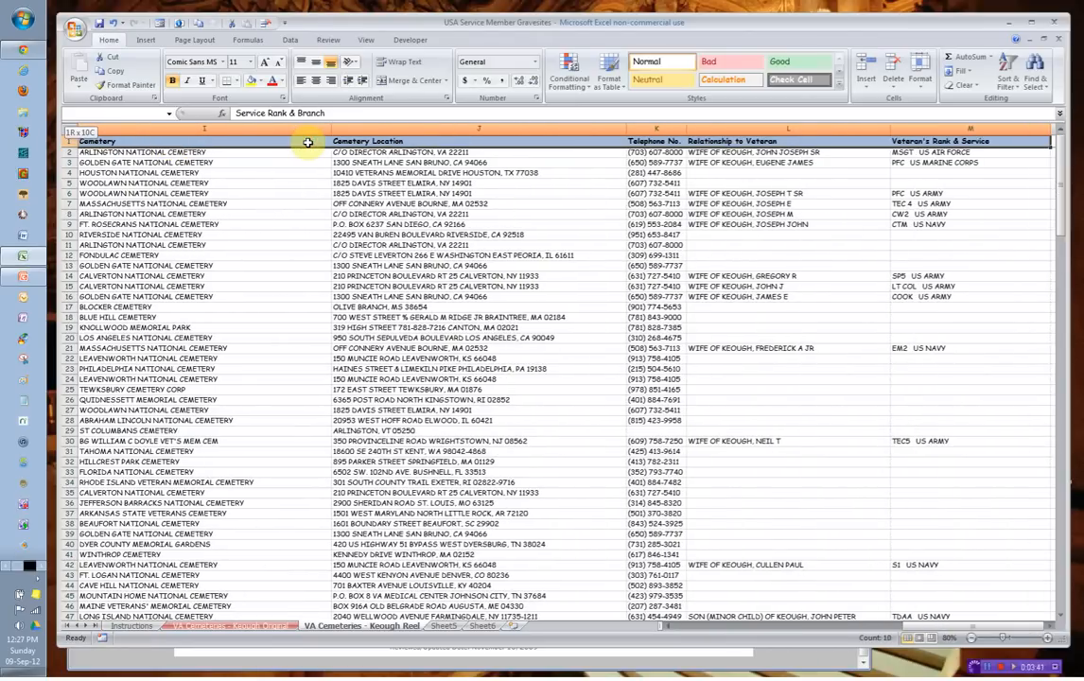
{"action": "key", "text": "shift+Right"}
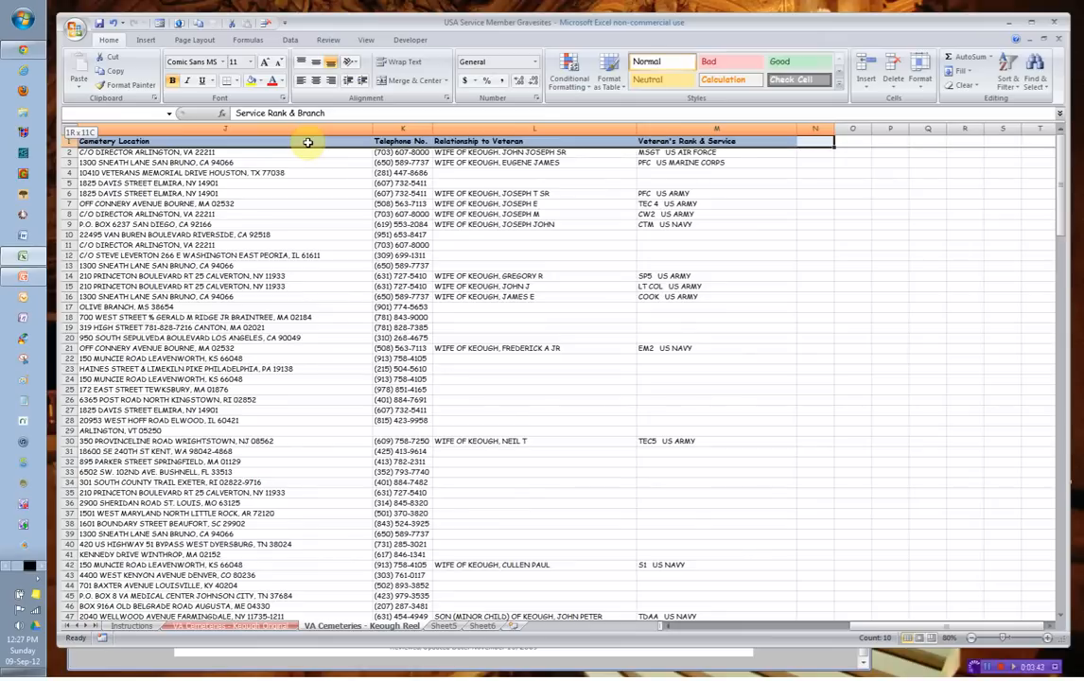
{"action": "key", "text": "shift+Left"}
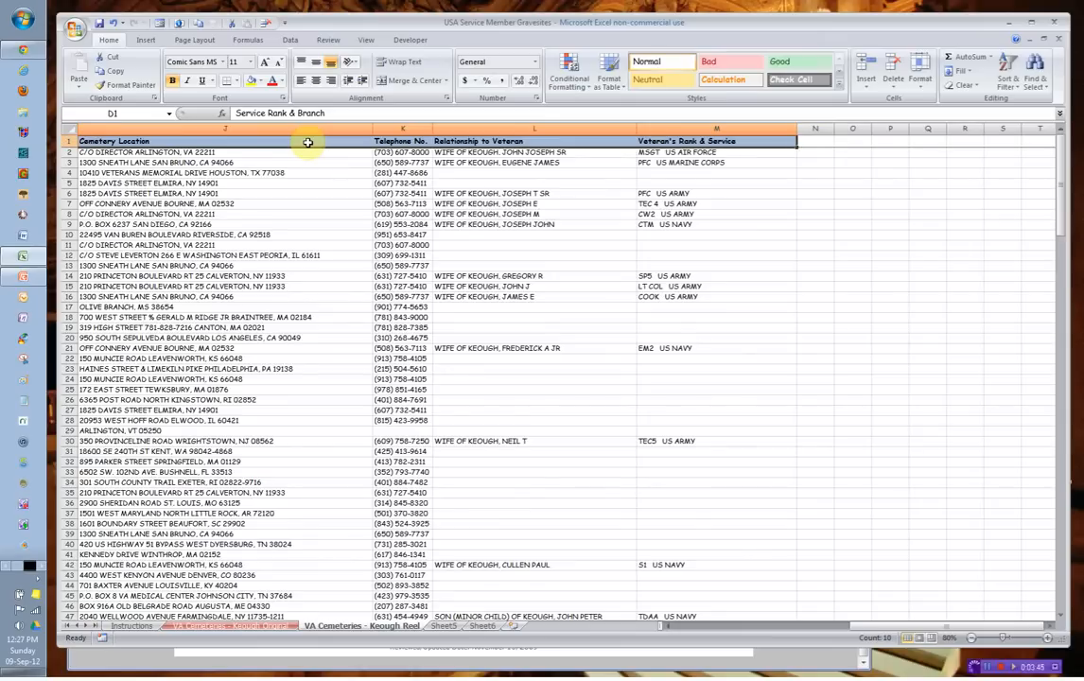
{"action": "key", "text": "ctrl+c"}
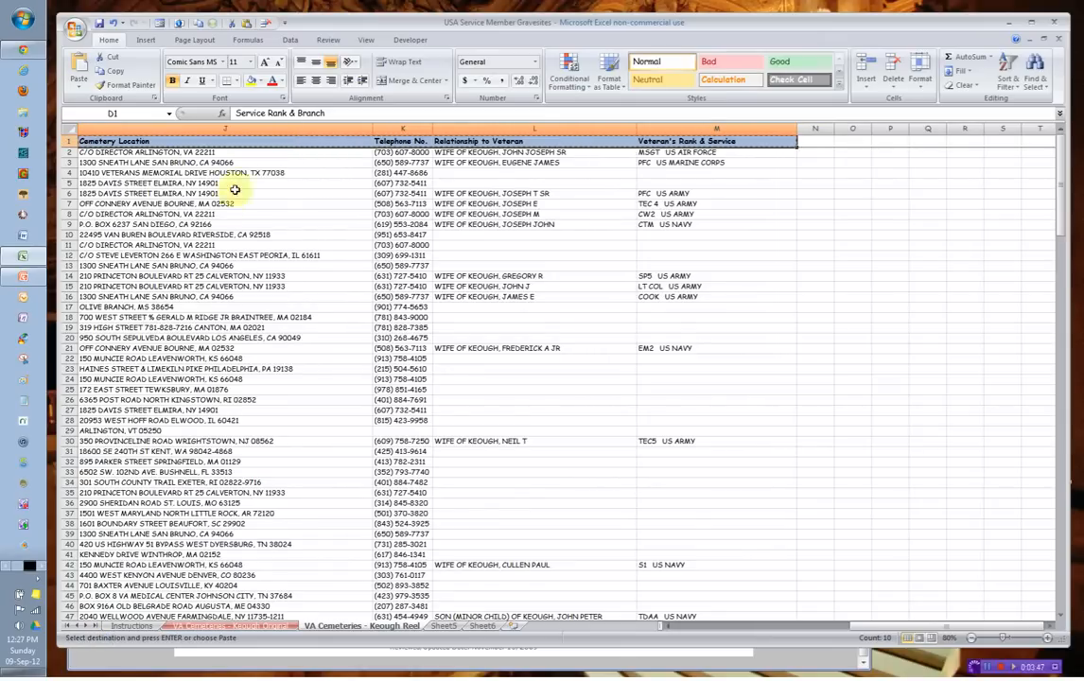
Step: Paste the copied column headers across C1:L1 in Sheet5, beside the Name header
{"action": "left_click", "coordinate": [445, 627]}
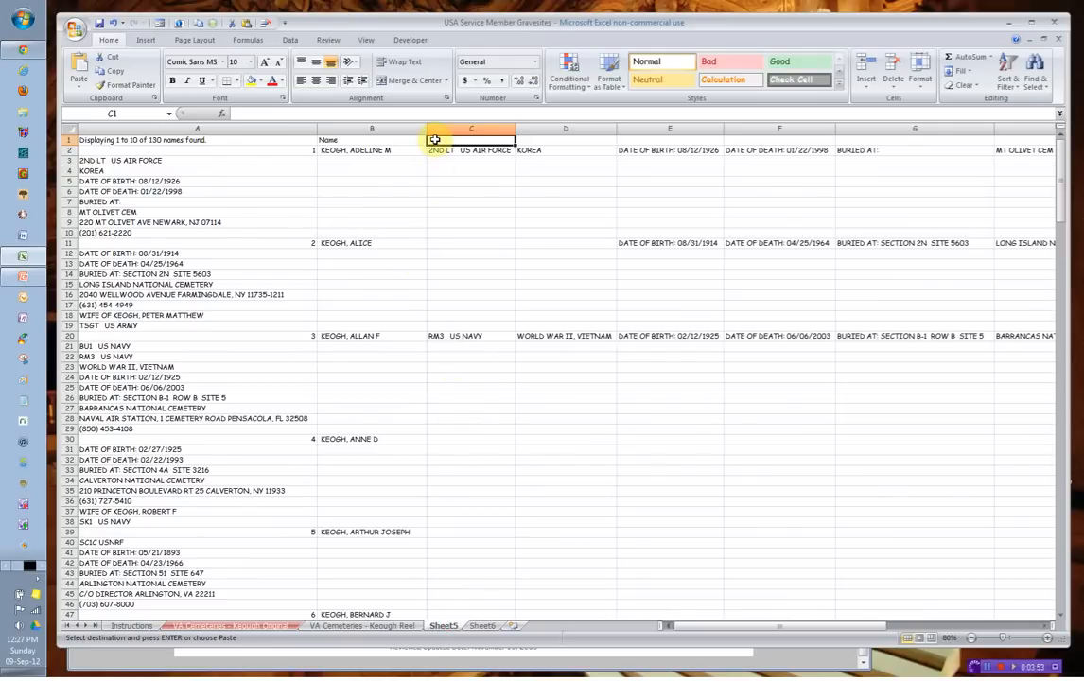
{"action": "key", "text": "shift+Right"}
{"action": "key", "text": "shift+Right"}
{"action": "key", "text": "shift+Right"}
{"action": "key", "text": "shift+Right"}
{"action": "key", "text": "shift+Right"}
{"action": "key", "text": "shift+Right"}
{"action": "key", "text": "shift+Right"}
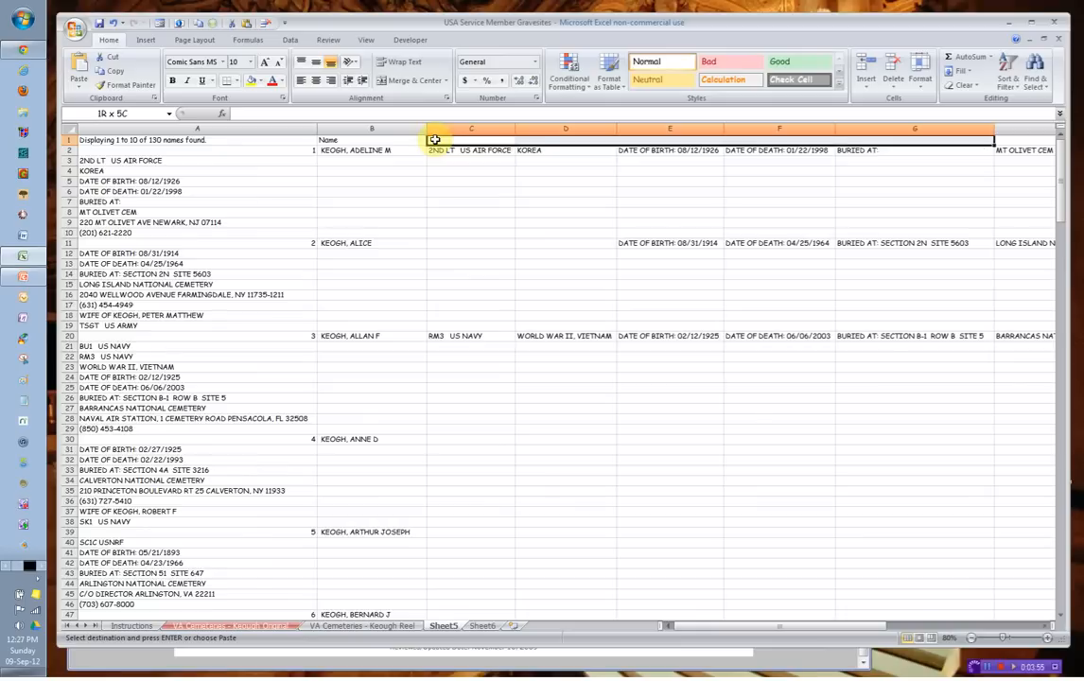
{"action": "key", "text": "shift+Right"}
{"action": "key", "text": "shift+Right"}
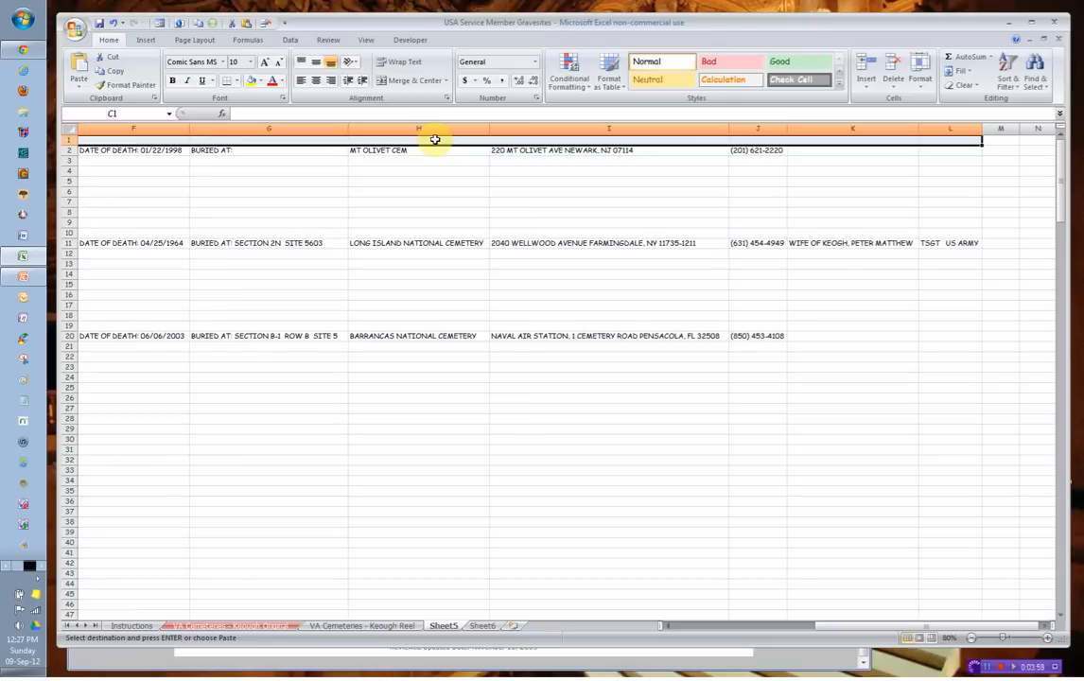
{"action": "key", "text": "ctrl+v"}
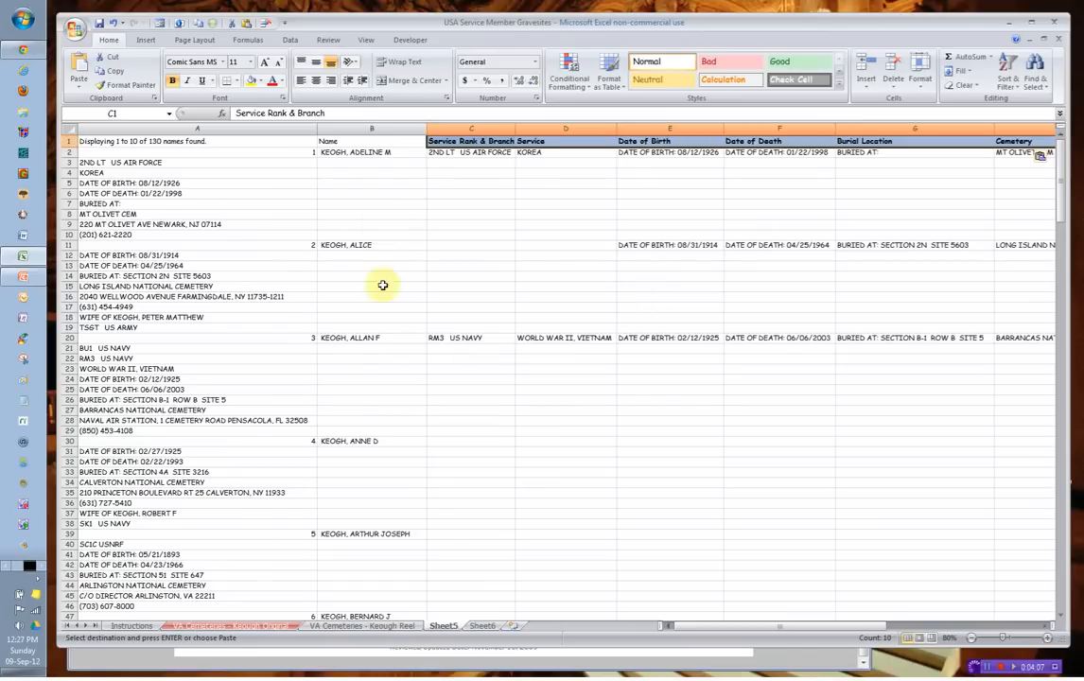
Step: Replace the text in A1 of Sheet5 with the column header Reference No
{"action": "left_click", "coordinate": [71, 141]}
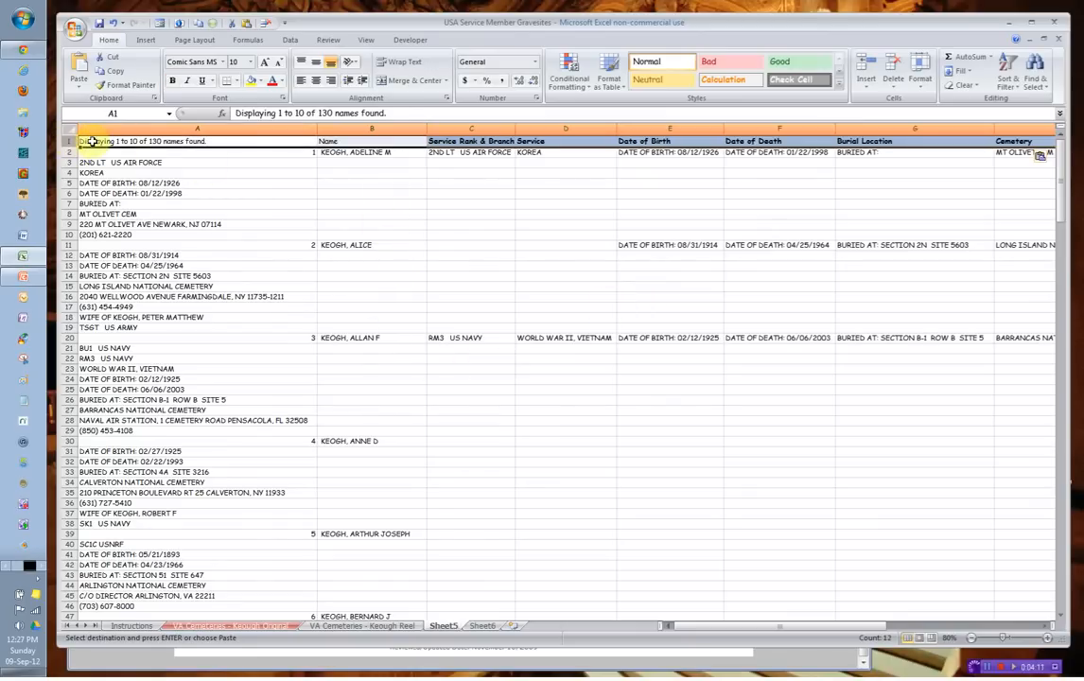
{"action": "left_click", "coordinate": [94, 141]}
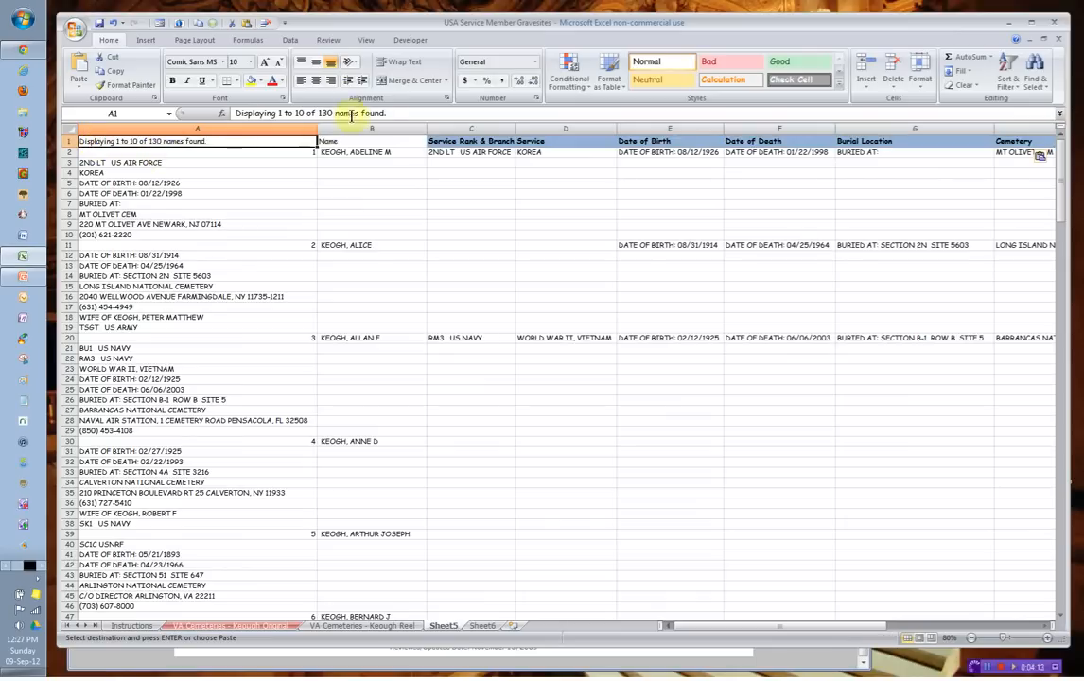
{"action": "left_click_drag", "start_coordinate": [392, 113], "coordinate": [231, 114]}
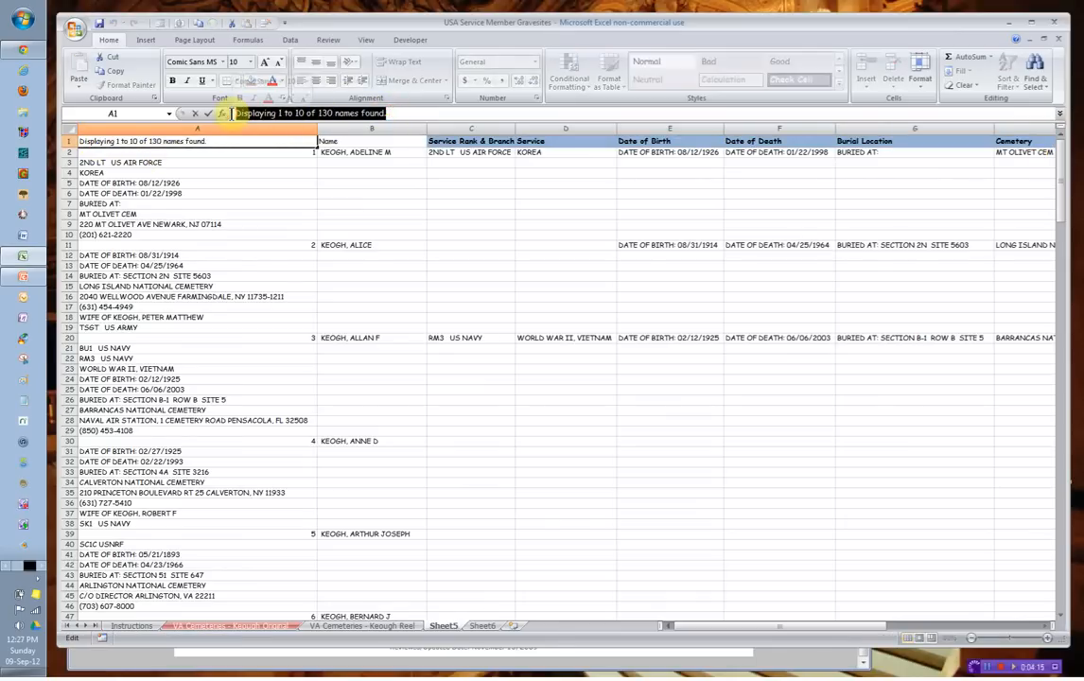
{"action": "type", "text": "Reference No."}
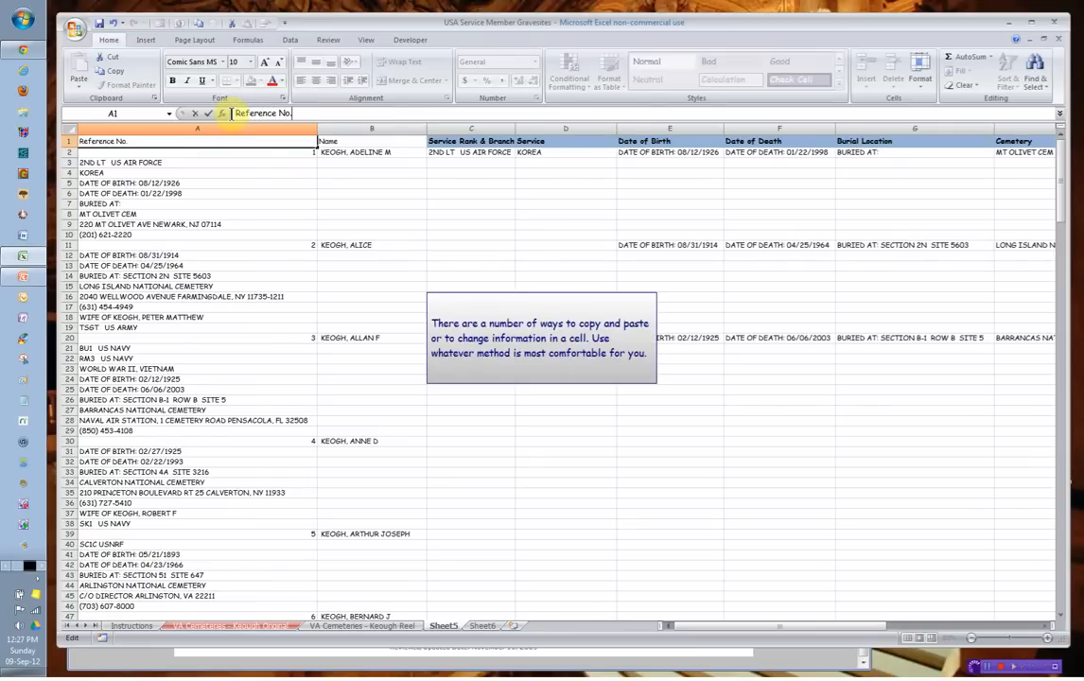
{"action": "key", "text": "Return"}
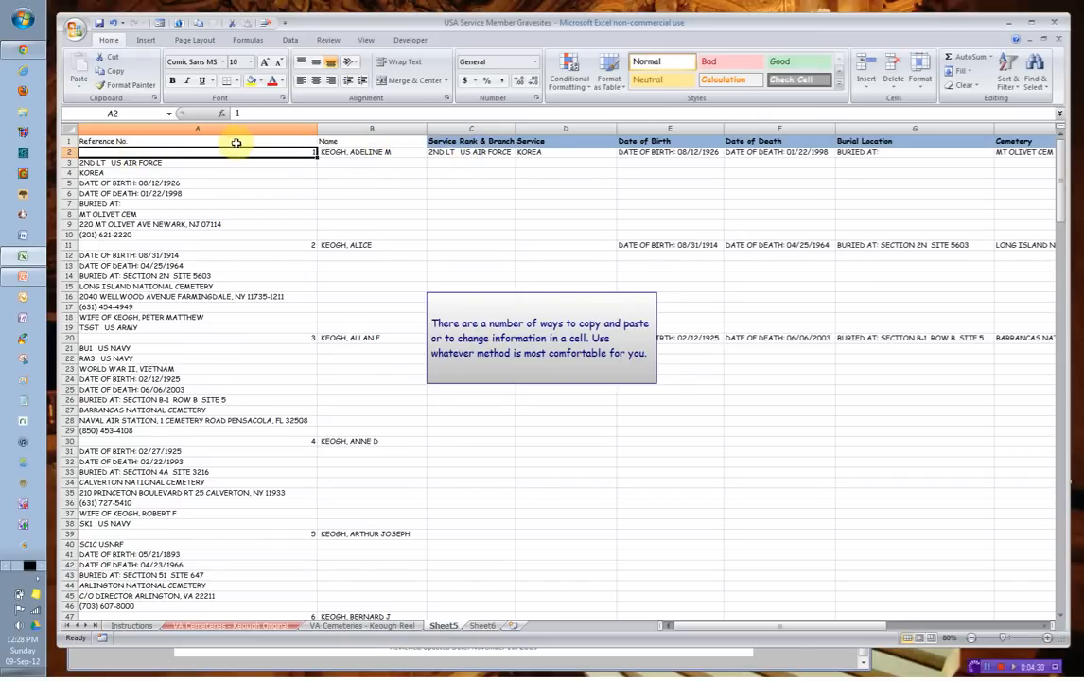
Step: Freeze the top row of Sheet5 so the column headers stay in view while scrolling through the records
{"action": "left_click", "coordinate": [68, 140]}
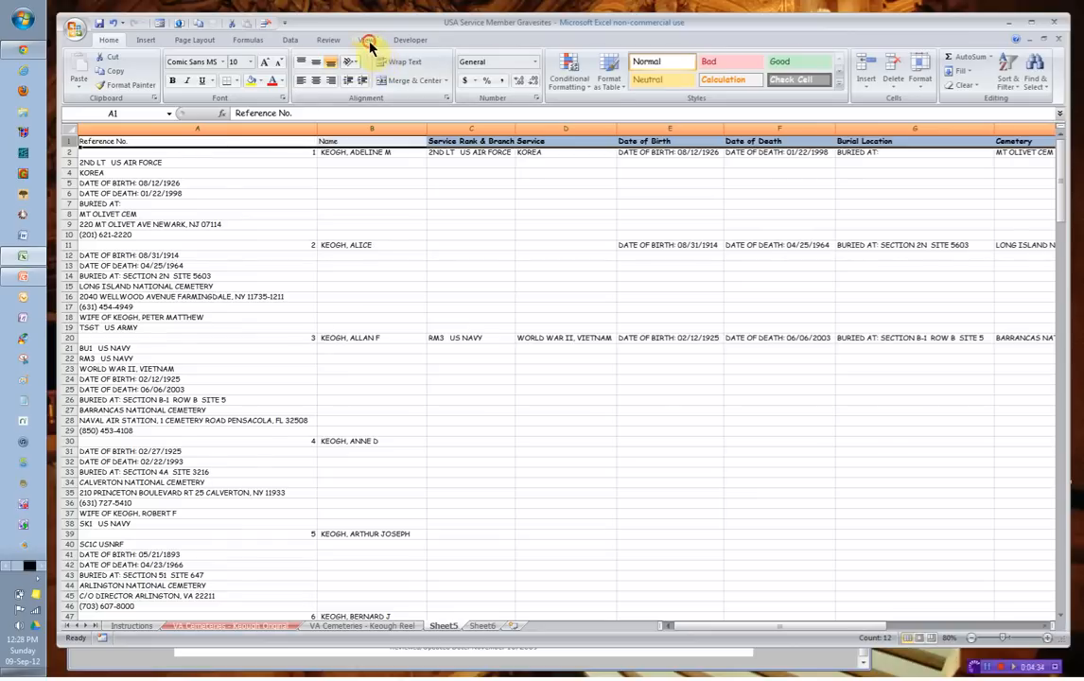
{"action": "left_click", "coordinate": [367, 42]}
{"action": "left_click", "coordinate": [530, 87]}
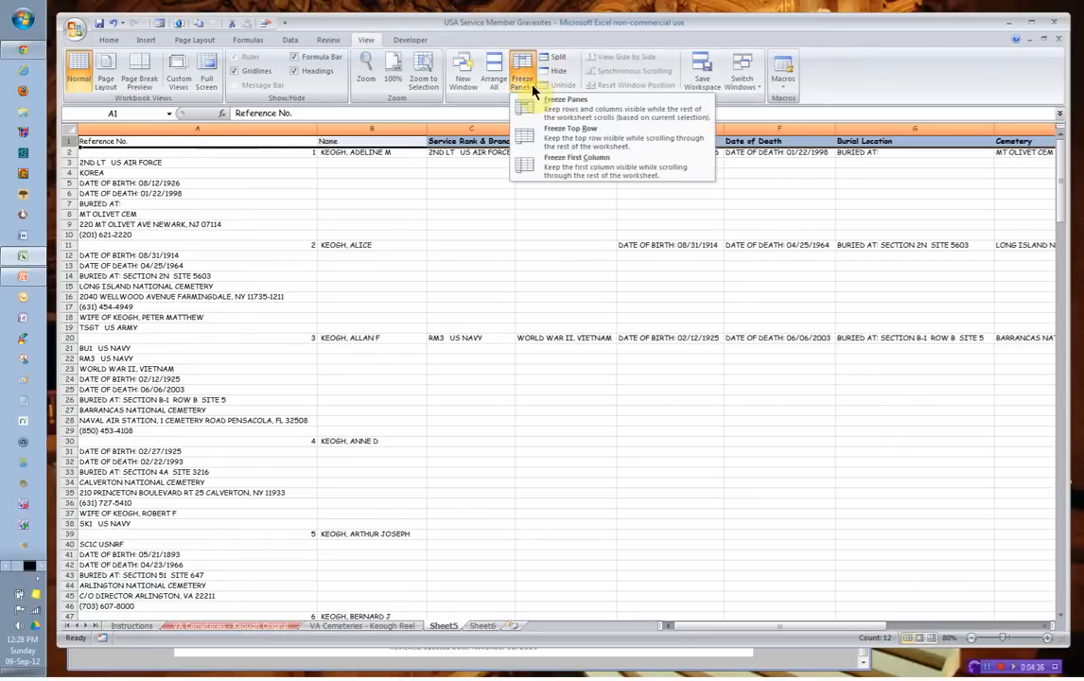
{"action": "left_click", "coordinate": [534, 138]}
{"action": "left_click", "coordinate": [552, 209]}
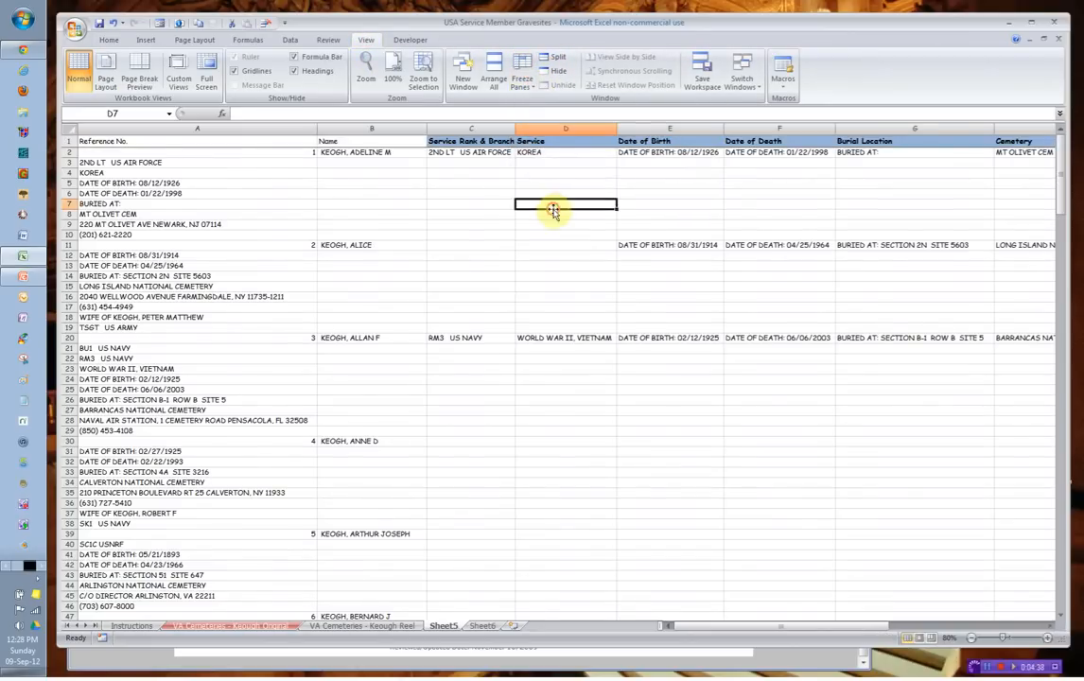
{"action": "scroll", "coordinate": [555, 191], "scroll_direction": "down", "scroll_amount": 4}
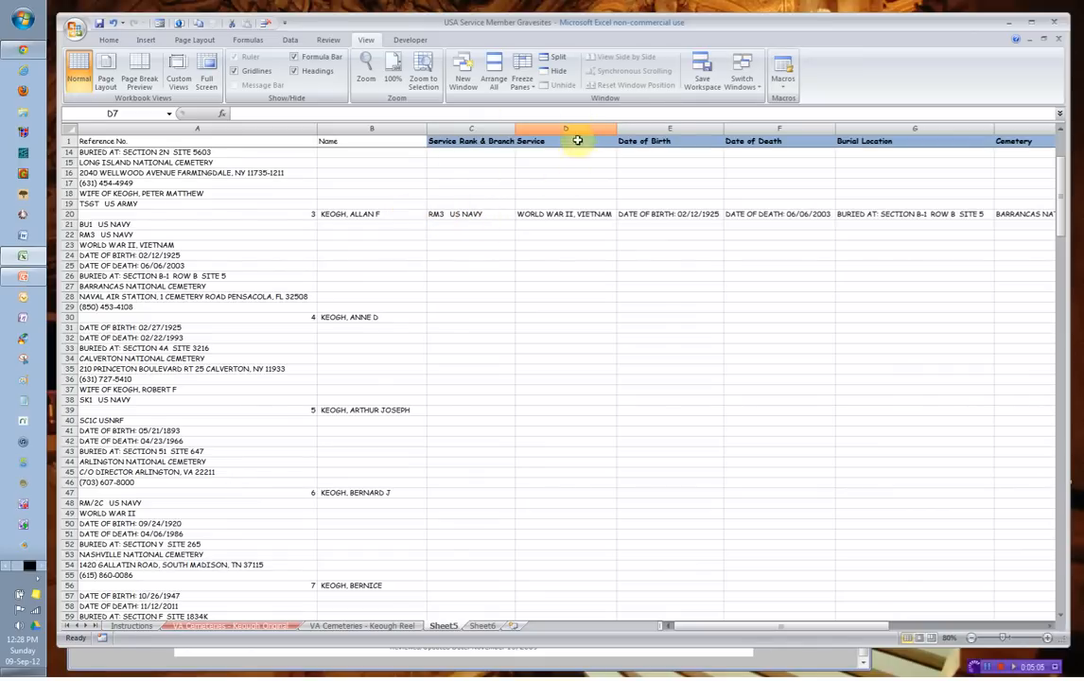
Step: Replace every DATE OF BIRTH: label in the Date of Birth column with nothing, leaving only the dates
{"action": "left_click", "coordinate": [667, 128]}
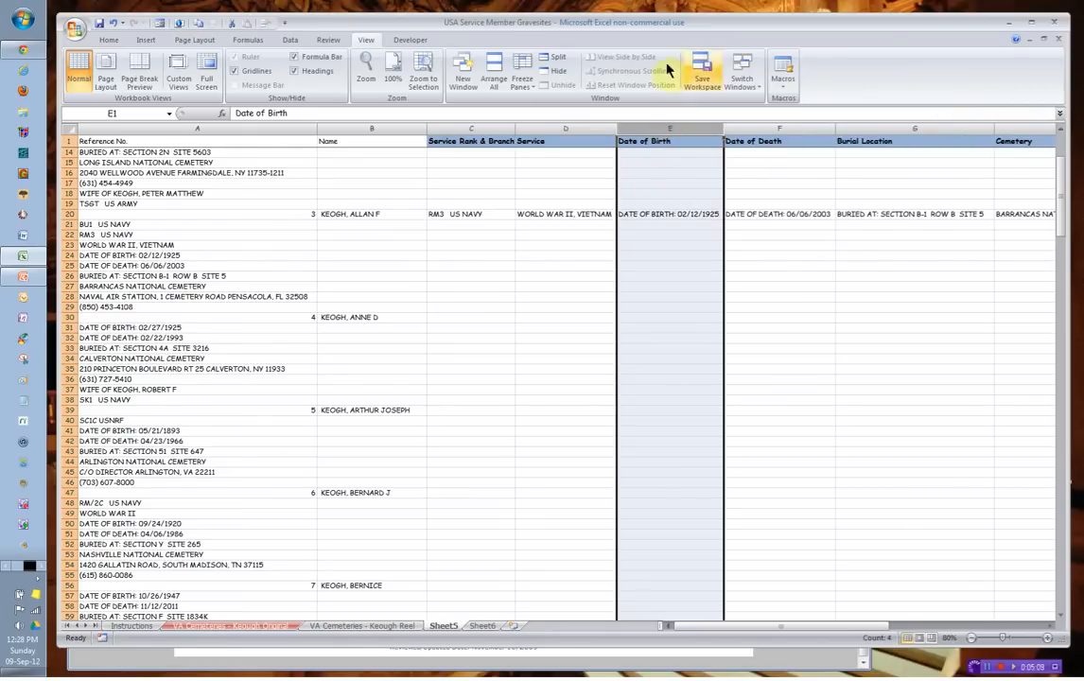
{"action": "left_click", "coordinate": [110, 43]}
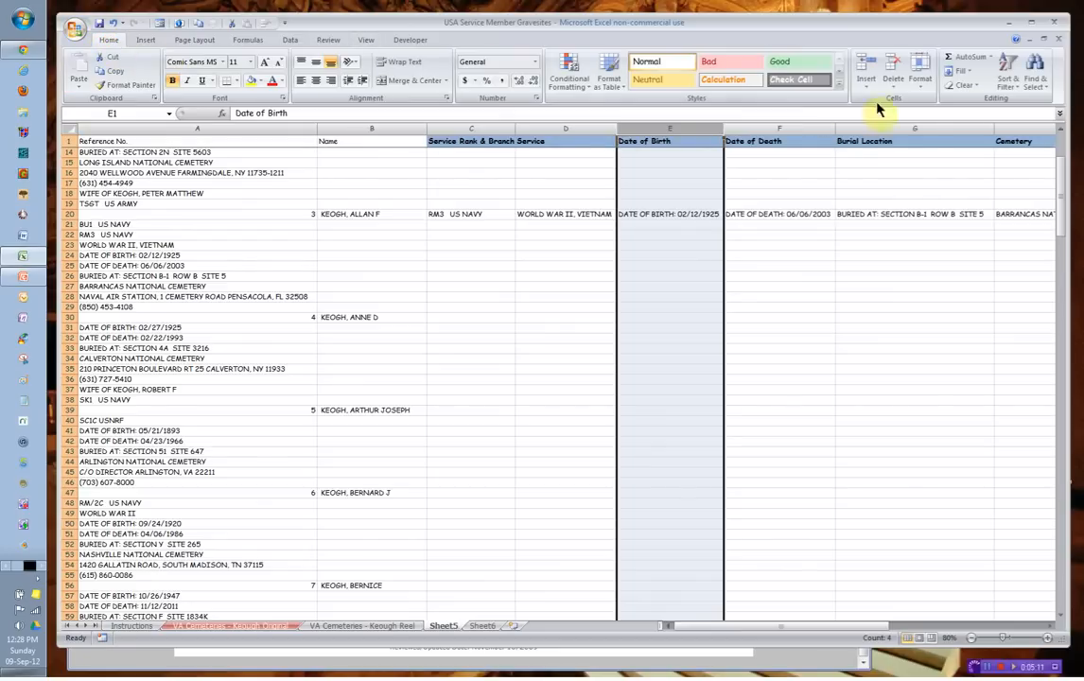
{"action": "left_click", "coordinate": [1035, 80]}
{"action": "left_click", "coordinate": [1025, 115]}
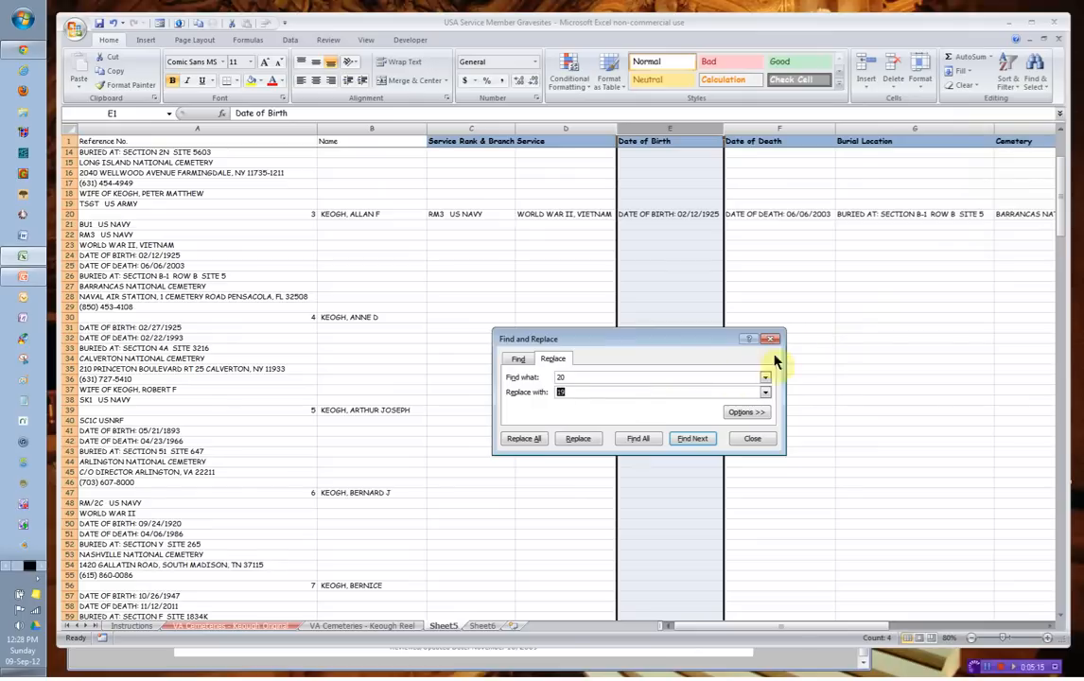
{"action": "double_click", "coordinate": [571, 377]}
{"action": "type", "text": "DATE OF BIRTH:"}
{"action": "double_click", "coordinate": [560, 392]}
{"action": "left_click", "coordinate": [525, 438]}
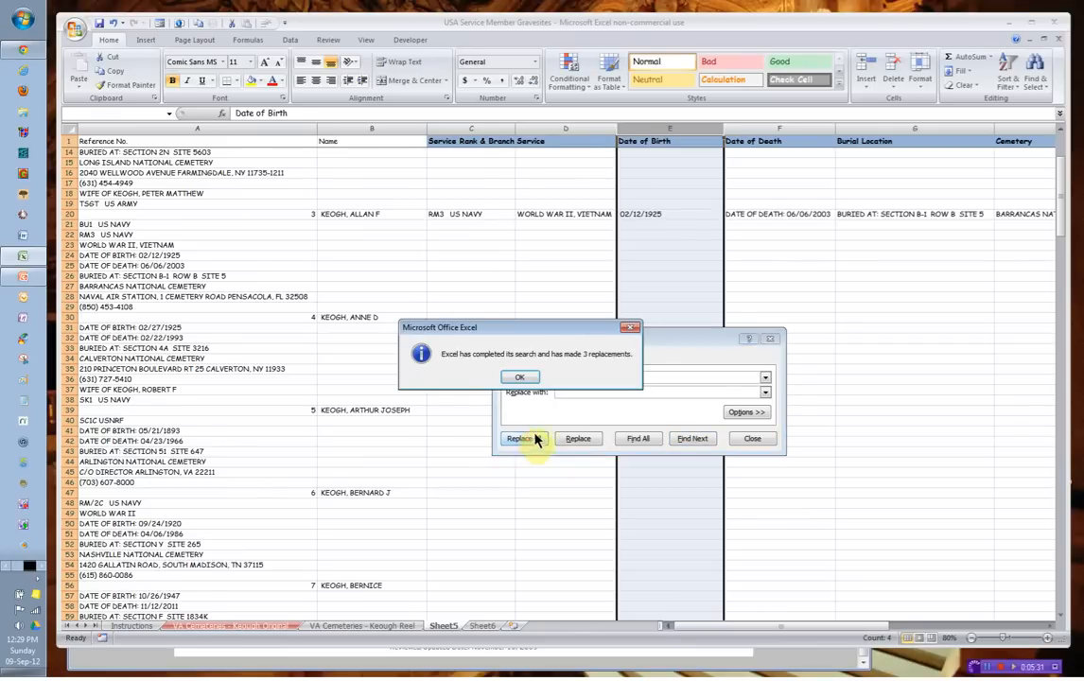
{"action": "left_click", "coordinate": [529, 380]}
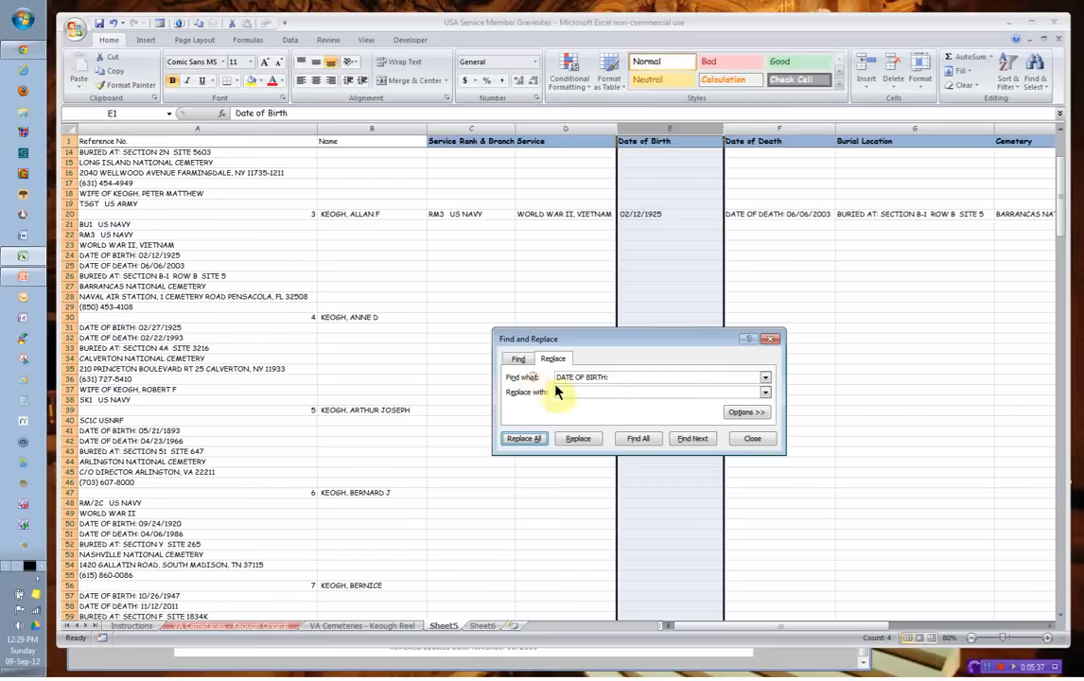
{"action": "left_click", "coordinate": [744, 440]}
{"action": "scroll", "coordinate": [803, 374], "scroll_direction": "up", "scroll_amount": 5}
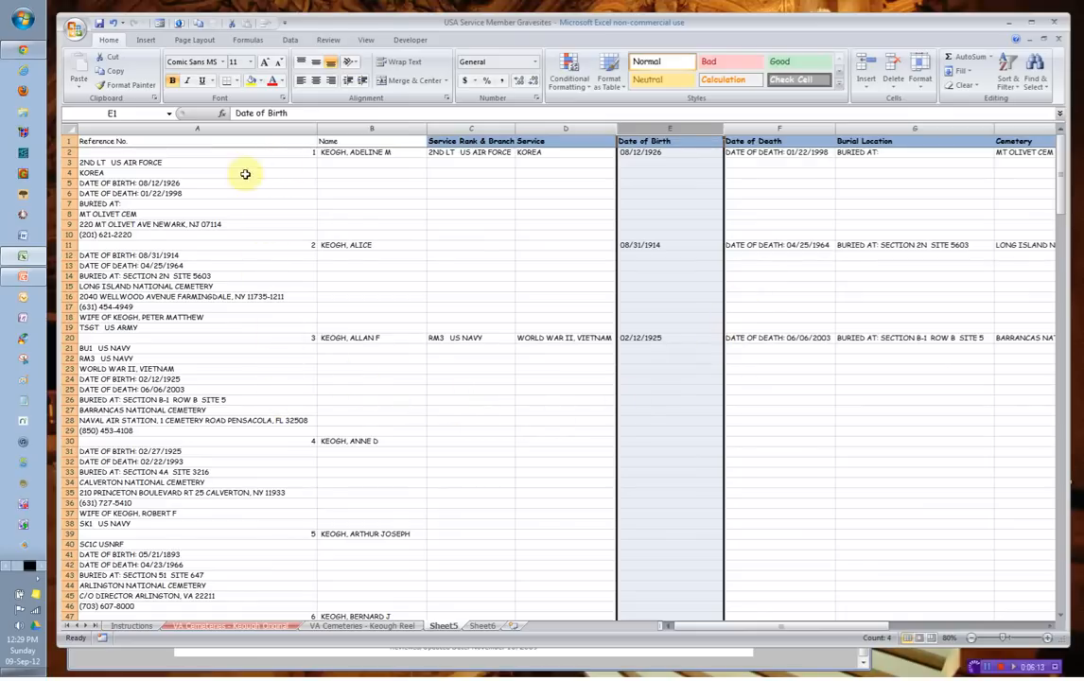
Step: Delete the first record's leftover detail rows 3 to 10, and the second record's leftover detail rows 4 to 11
{"action": "left_click", "coordinate": [70, 162]}
{"action": "left_click_drag", "start_coordinate": [70, 162], "coordinate": [67, 235]}
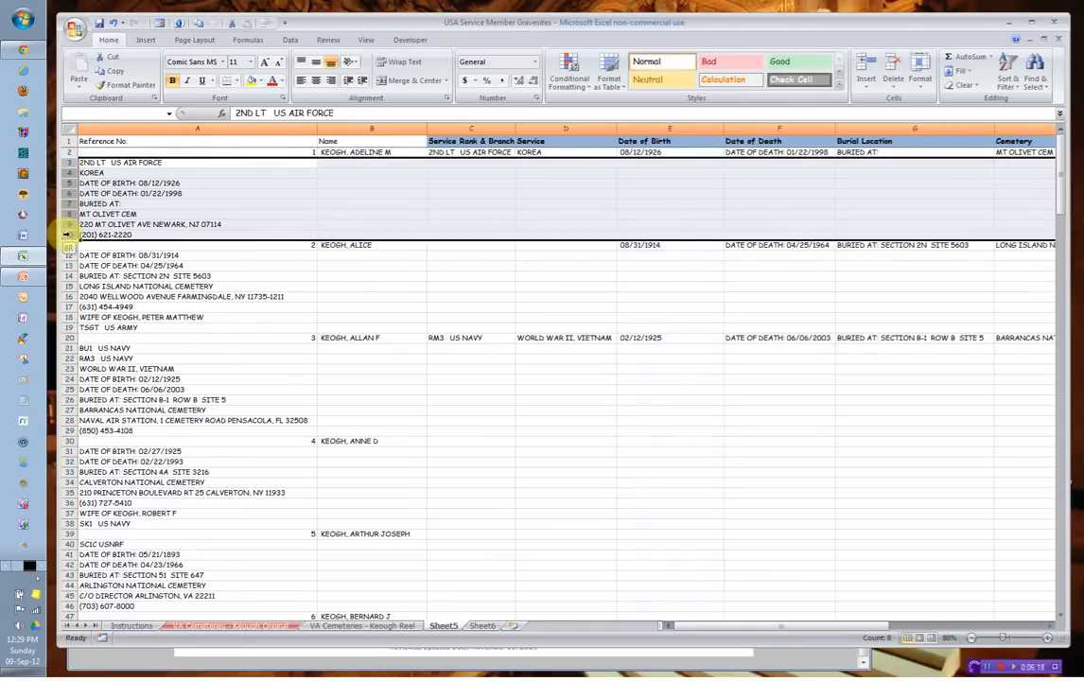
{"action": "left_click_drag", "start_coordinate": [68, 234], "coordinate": [67, 234]}
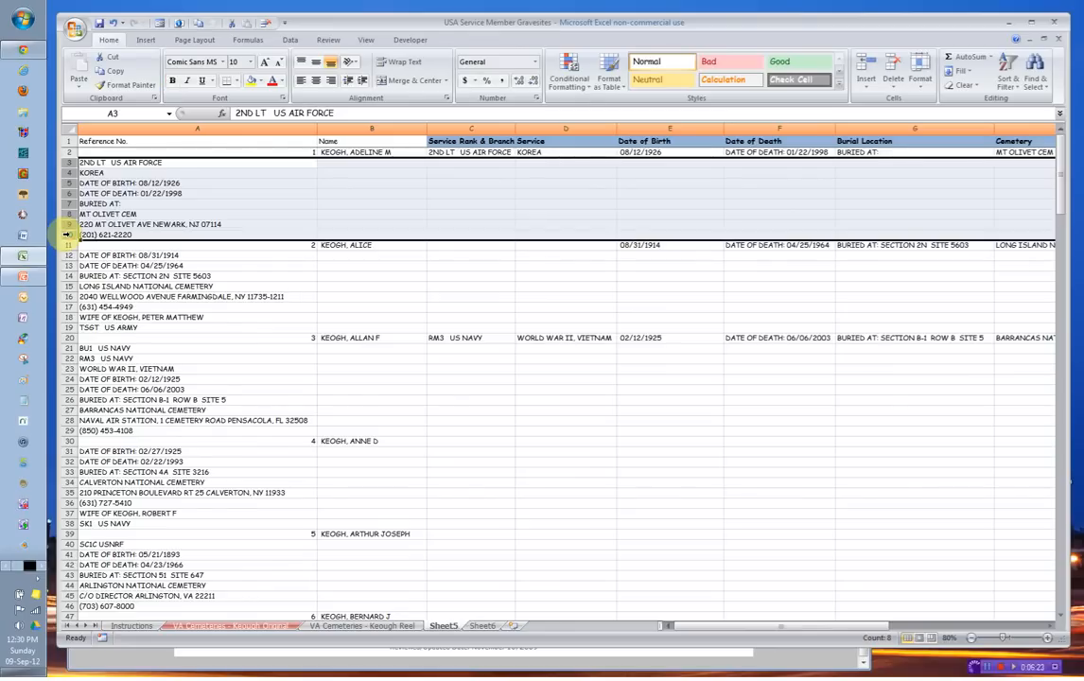
{"action": "left_click", "coordinate": [266, 28]}
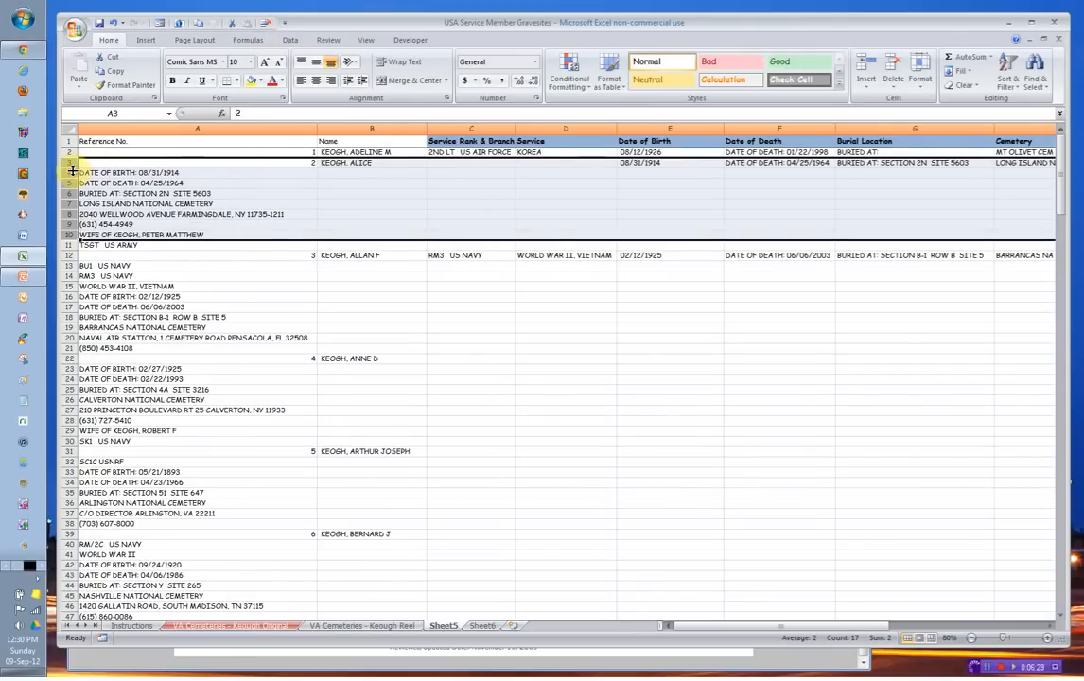
{"action": "left_click_drag", "start_coordinate": [66, 172], "coordinate": [67, 245]}
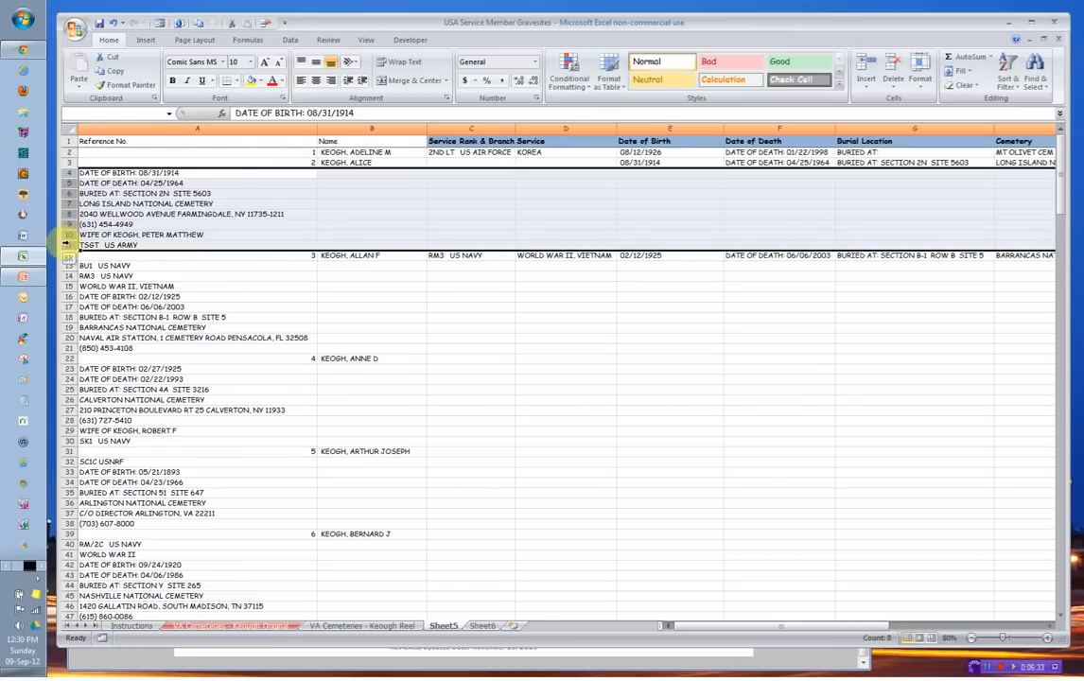
{"action": "left_click", "coordinate": [265, 25]}
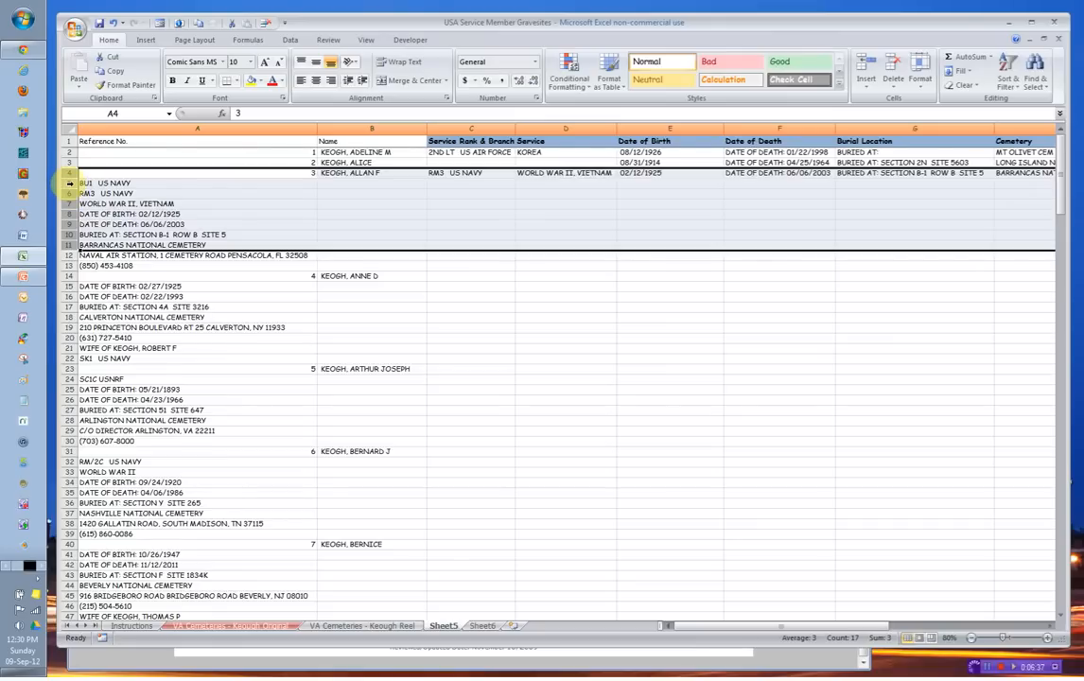
Step: Delete the third record's leftover detail rows 5 to 13 in Sheet5
{"action": "left_click_drag", "start_coordinate": [69, 183], "coordinate": [72, 258]}
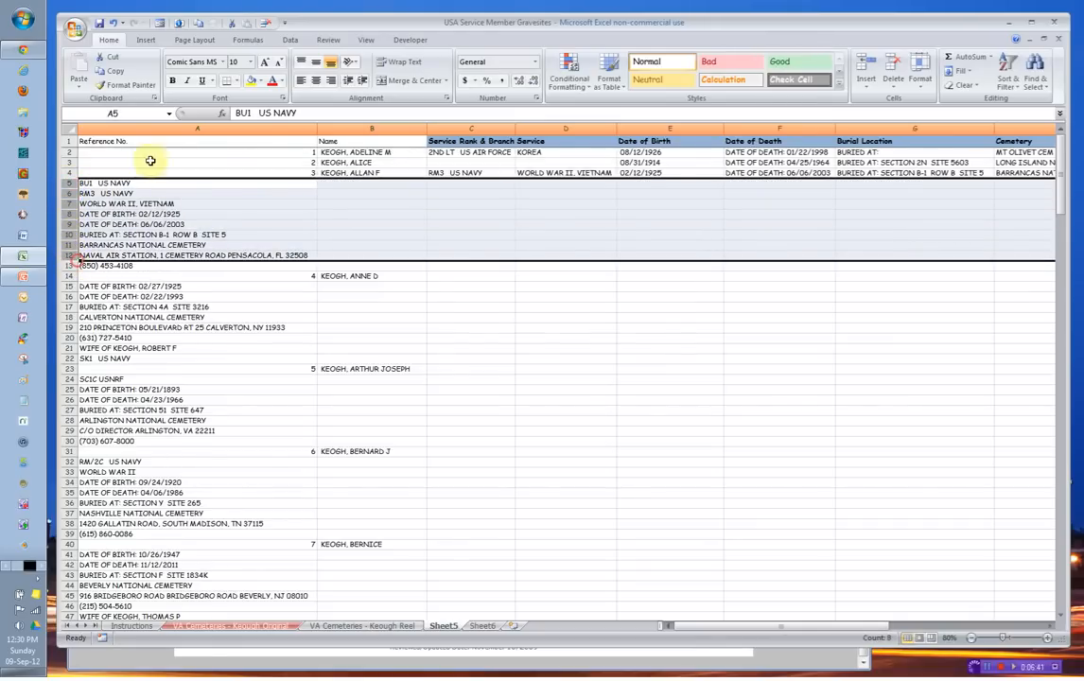
{"action": "left_click_drag", "start_coordinate": [72, 187], "coordinate": [73, 265]}
{"action": "left_click", "coordinate": [266, 24]}
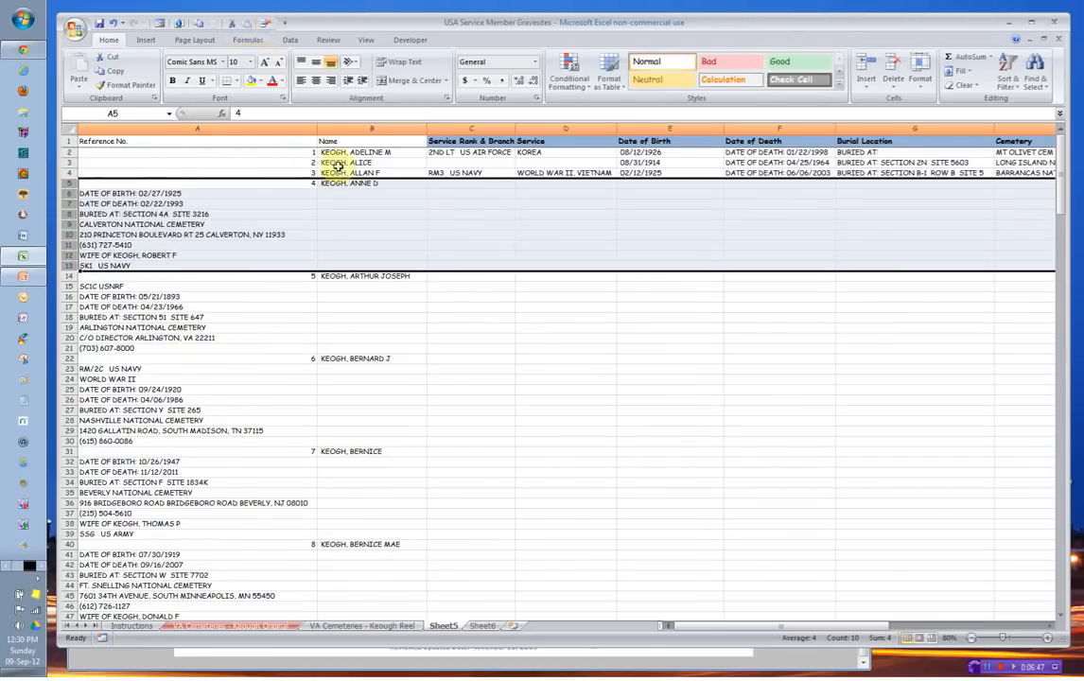
{"action": "left_click", "coordinate": [461, 306]}
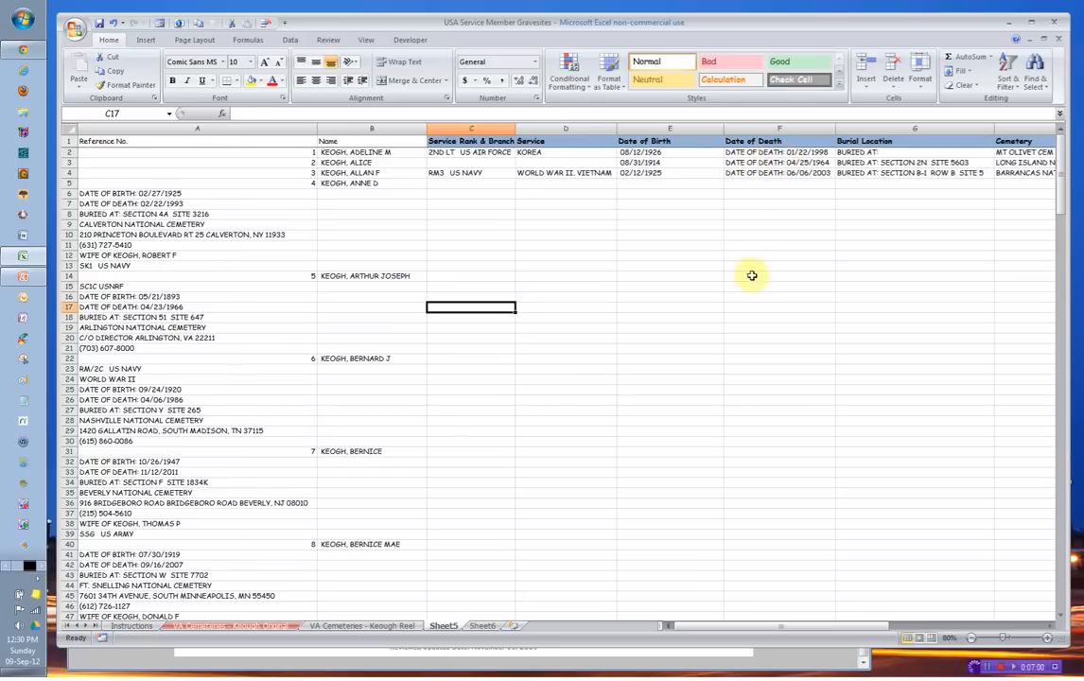
Step: Examine the separate surname, given name and date columns of the VA Cemeteries - Keough Reel sheet and return to Sheet5
{"action": "left_click", "coordinate": [351, 626]}
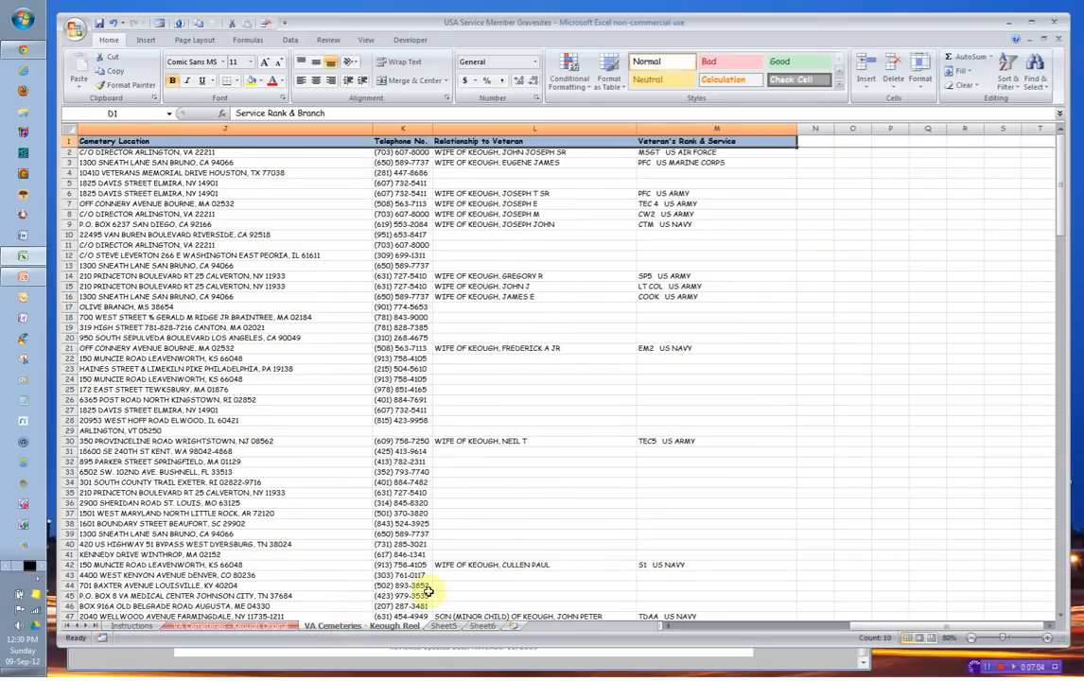
{"action": "left_click_drag", "start_coordinate": [856, 631], "coordinate": [634, 634]}
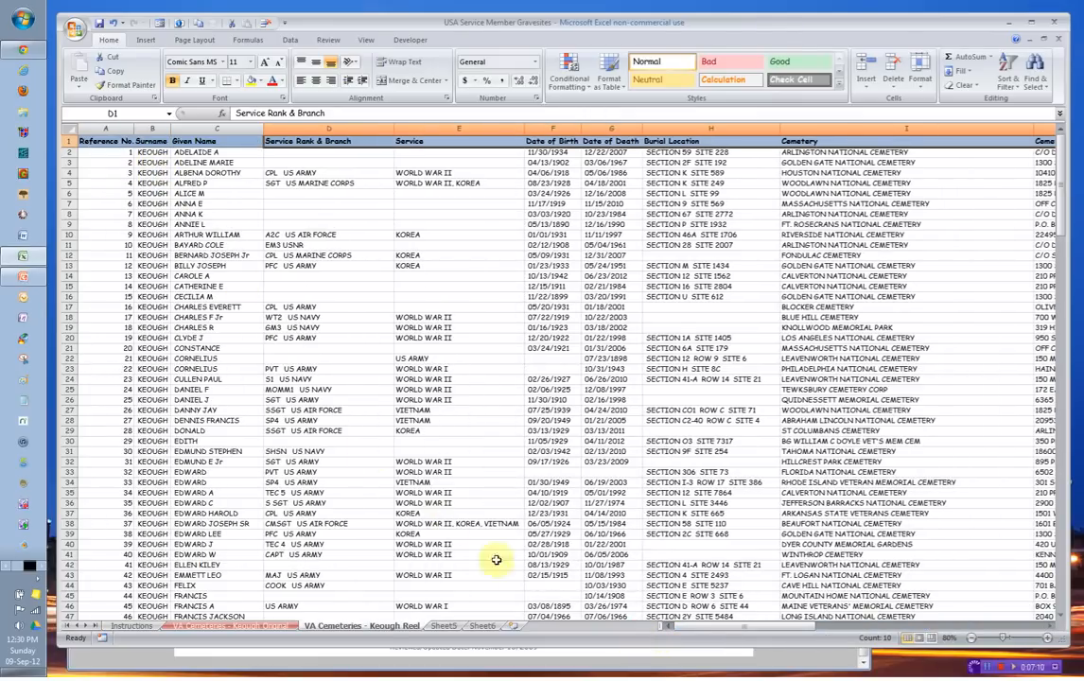
{"action": "left_click", "coordinate": [443, 626]}
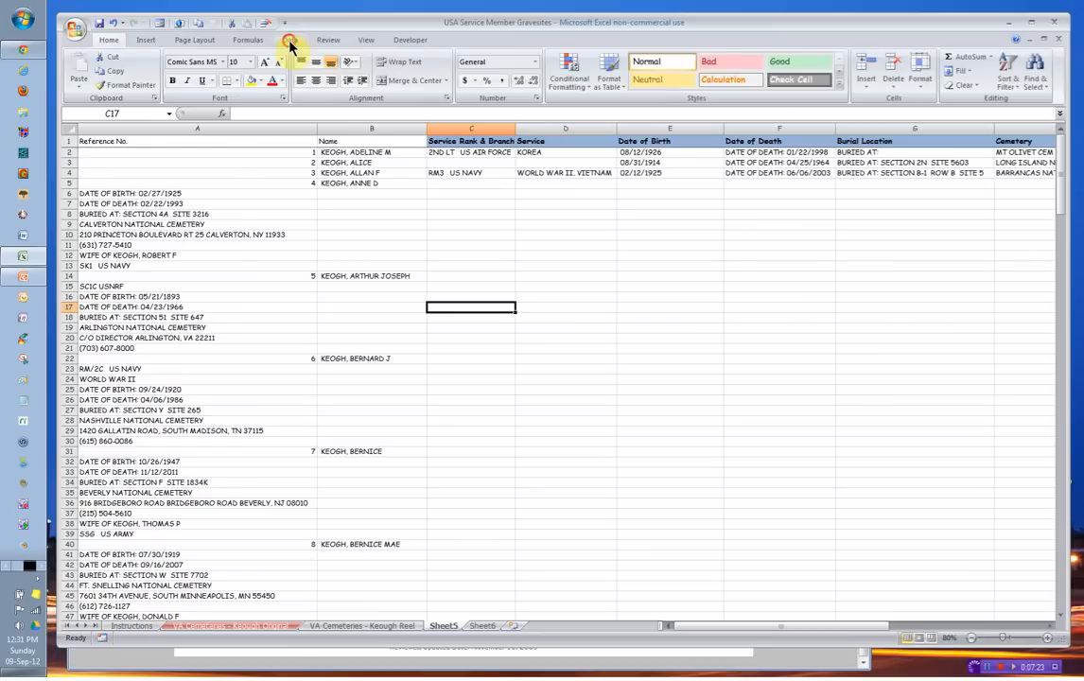
{"action": "left_click", "coordinate": [290, 41]}
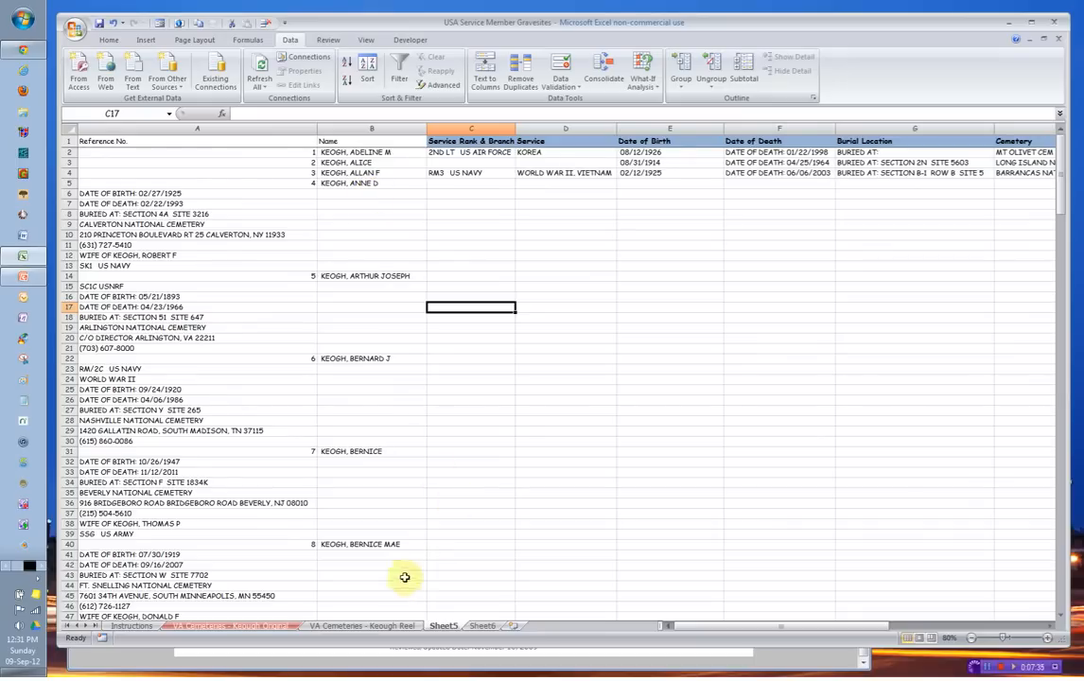
{"action": "left_click", "coordinate": [397, 629]}
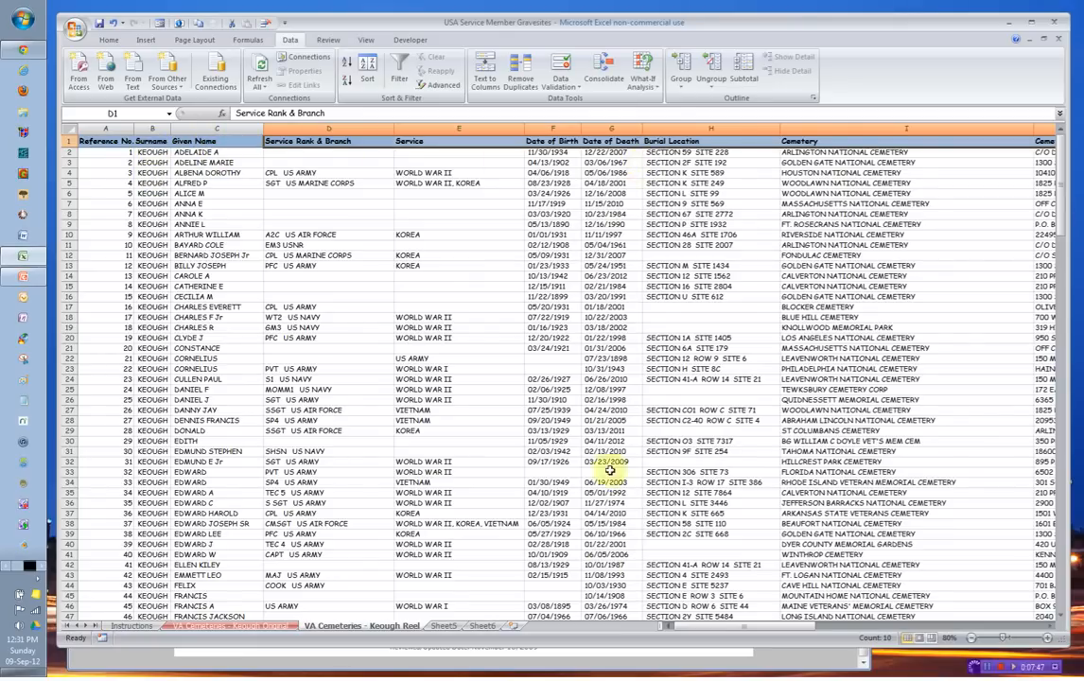
{"action": "left_click", "coordinate": [444, 626]}
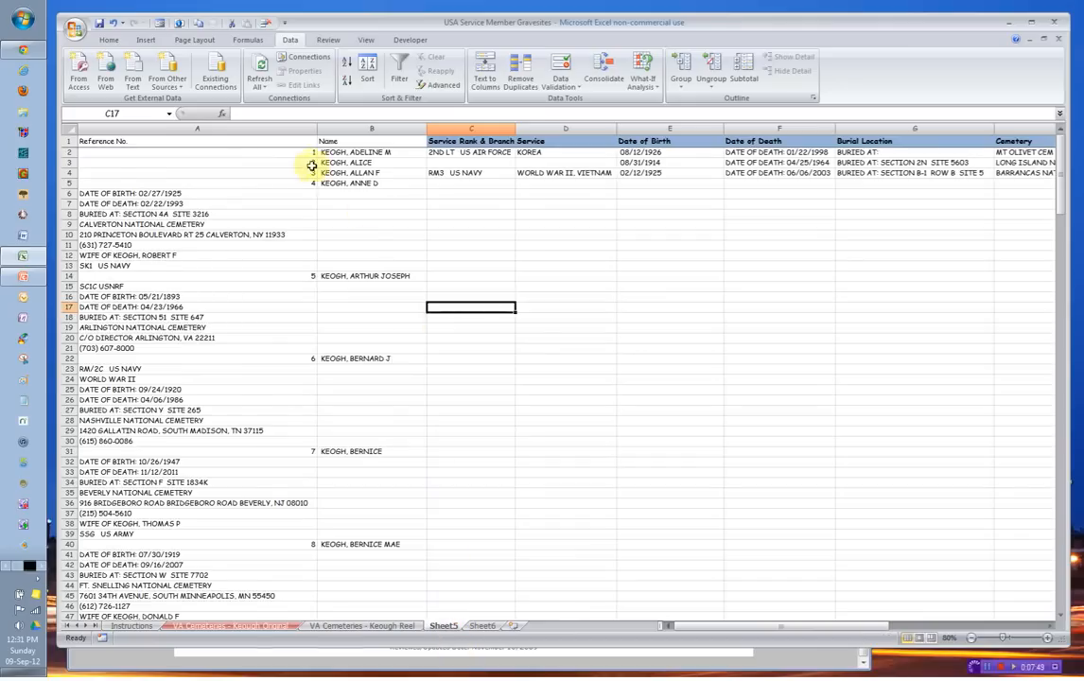